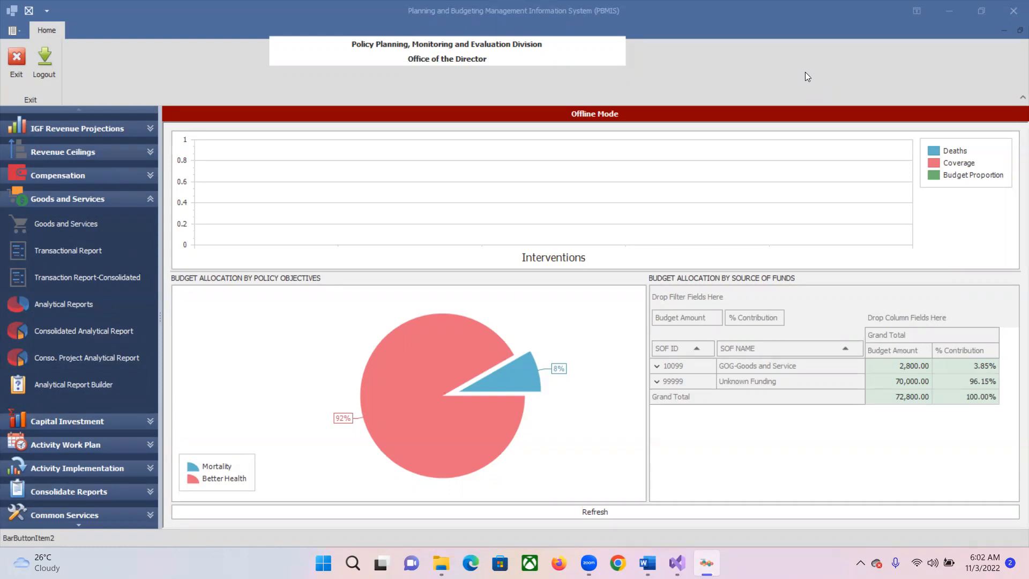
# - Open the Goods and Services budget form full-screen and load the existing budget for "saving a child program"
pyautogui.click(63, 232)
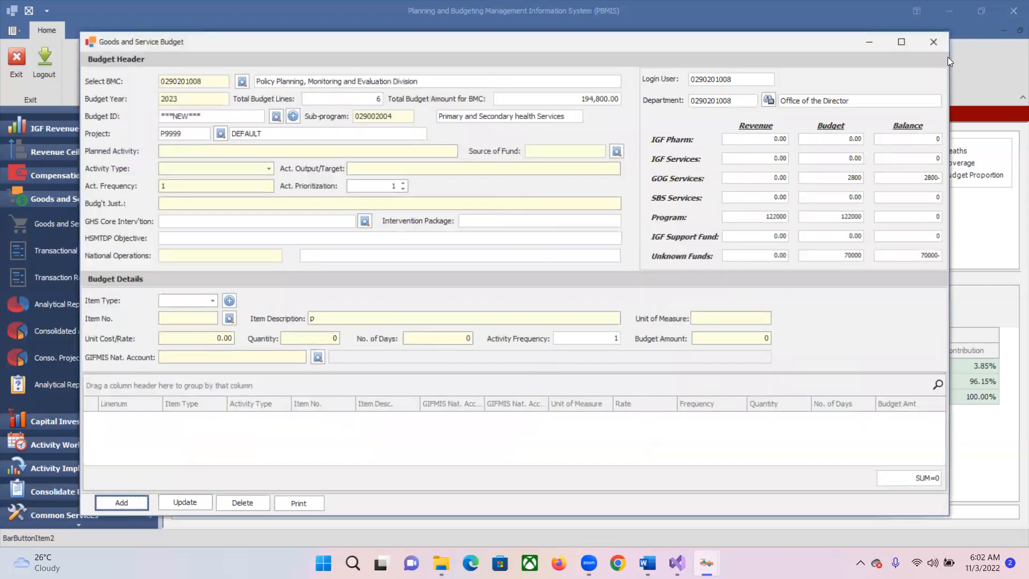
pyautogui.click(902, 41)
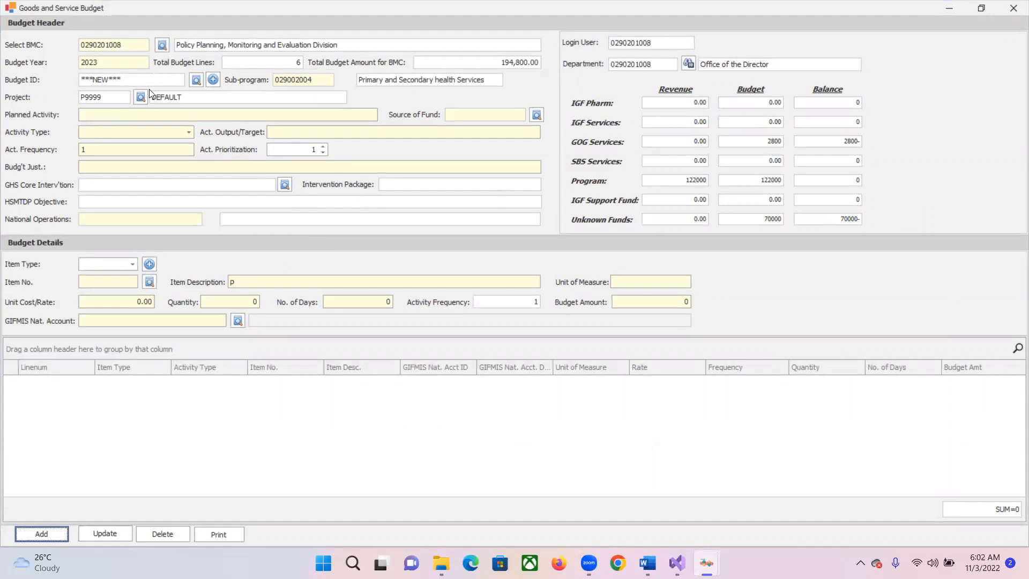
pyautogui.click(196, 80)
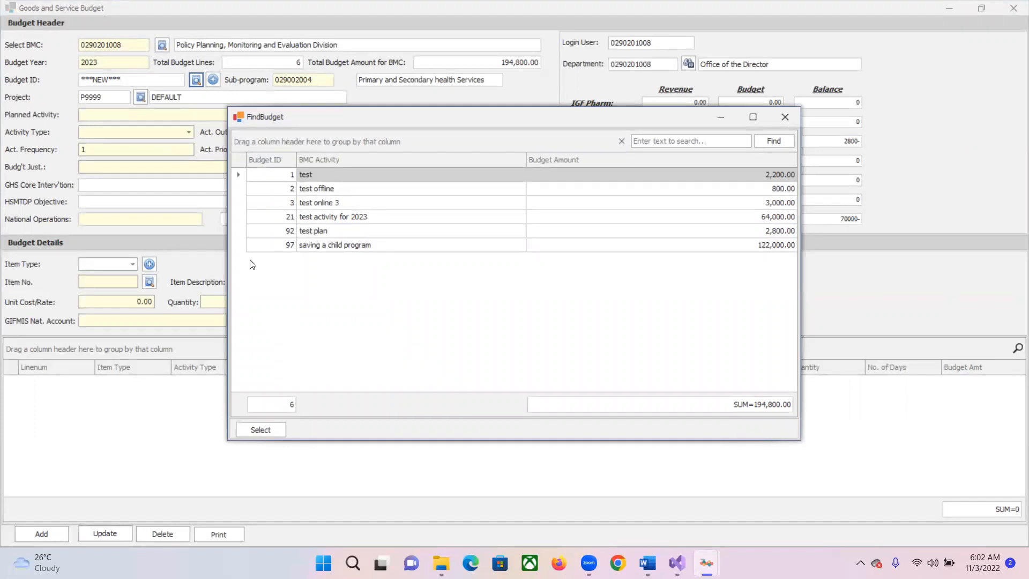
pyautogui.click(264, 248)
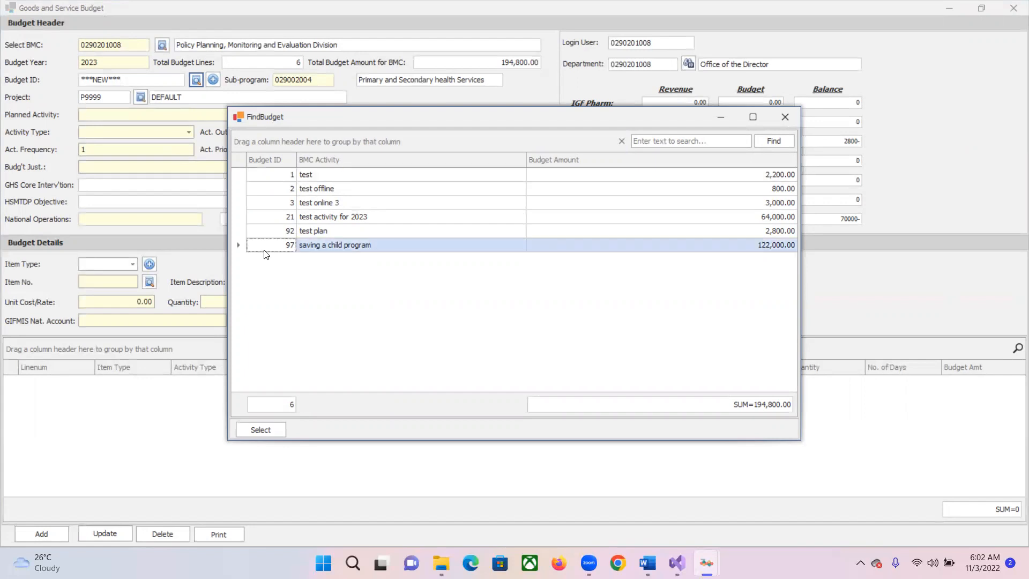
pyautogui.click(263, 430)
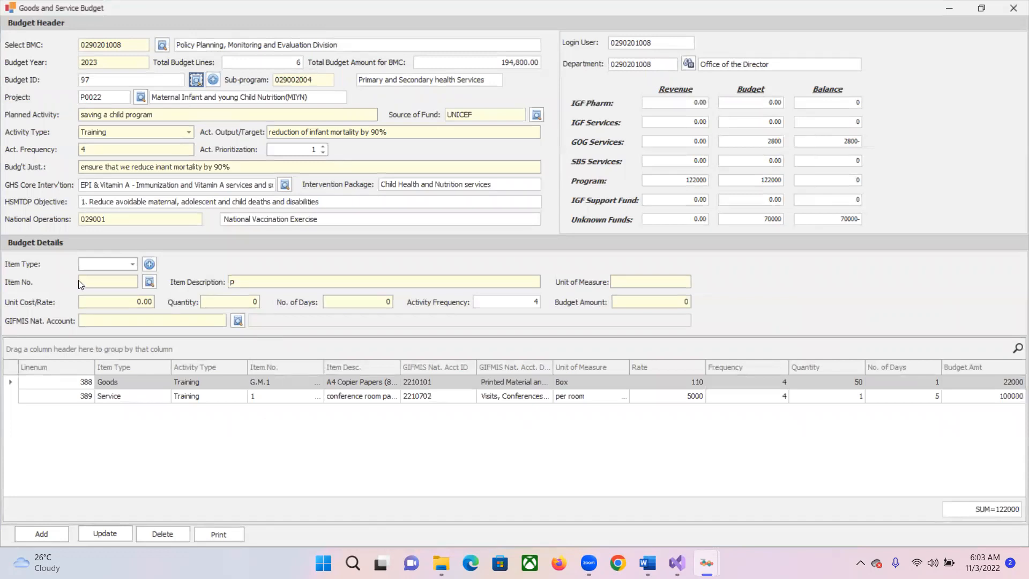
# - Start a new budget detail line with item type Service, item number 2 and description "Training Allowance"
pyautogui.moveTo(83, 282)
pyautogui.click(134, 264)
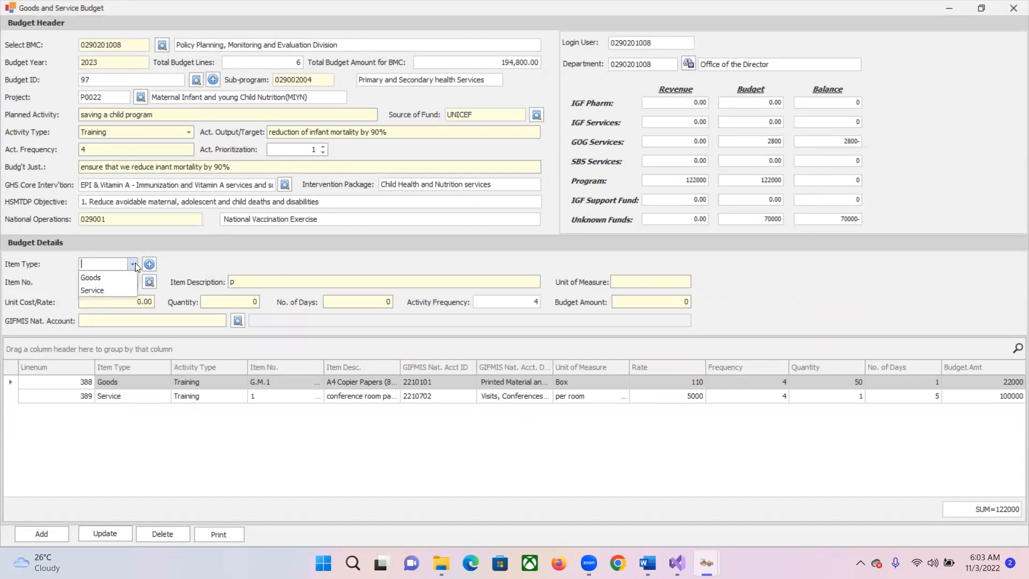
pyautogui.click(111, 288)
pyautogui.click(112, 283)
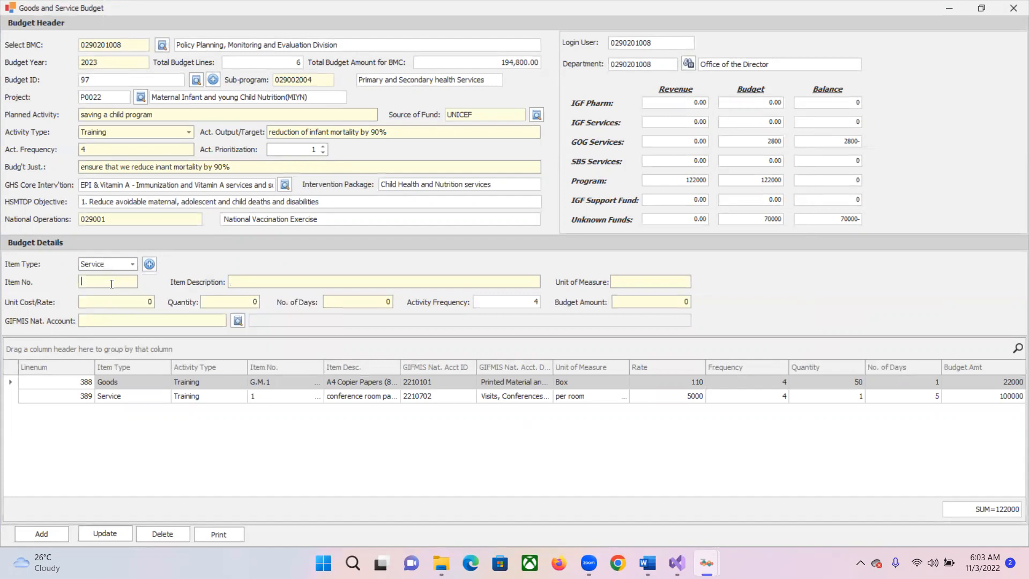
pyautogui.write('2')
pyautogui.write('T')
pyautogui.write('ra')
pyautogui.write('ining ')
pyautogui.write('A')
pyautogui.write('llowan')
pyautogui.write('ce')
# - Set the line's unit of measure to "per person", unit cost to 500, quantity to 50 and number of days to 5
pyautogui.click(638, 285)
pyautogui.write('pr')
pyautogui.press('BackSpace')
pyautogui.write('er person')
pyautogui.click(123, 302)
pyautogui.write('500')
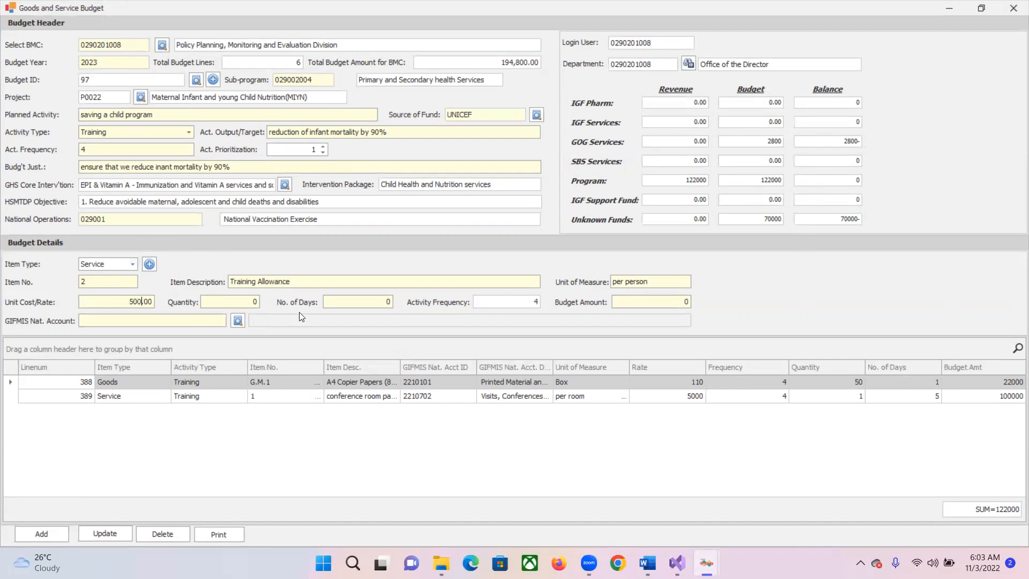
pyautogui.click(234, 303)
pyautogui.write('50')
pyautogui.press('Tab')
pyautogui.write('5')
# - Look up GIFMIS natural accounts with names containing "allo" and expand the Other Allowances group
pyautogui.click(238, 320)
pyautogui.click(575, 185)
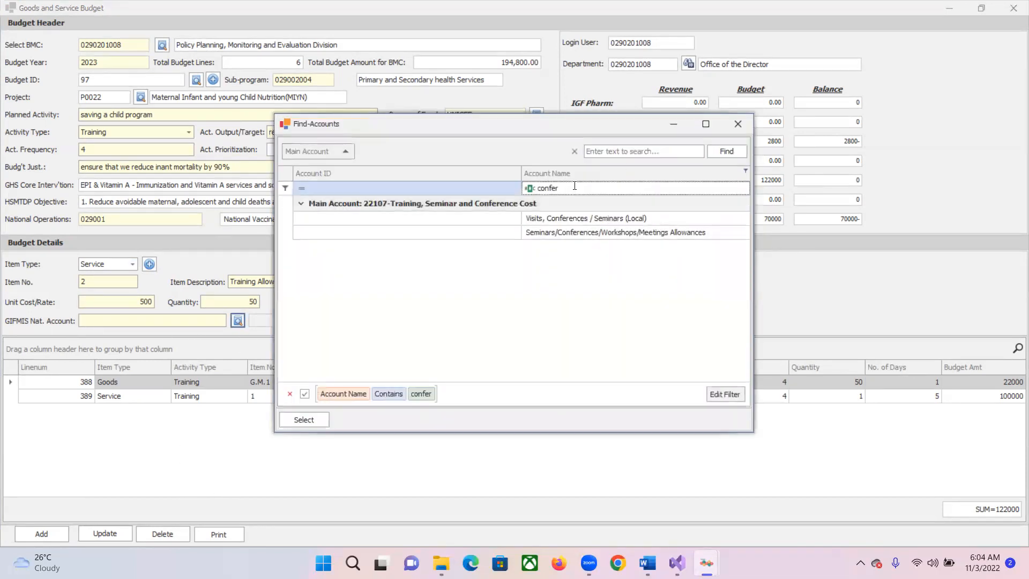
pyautogui.press('BackSpace')
pyautogui.press('BackSpace')
pyautogui.press('BackSpace')
pyautogui.press('BackSpace')
pyautogui.press('BackSpace')
pyautogui.press('BackSpace')
pyautogui.write('allo')
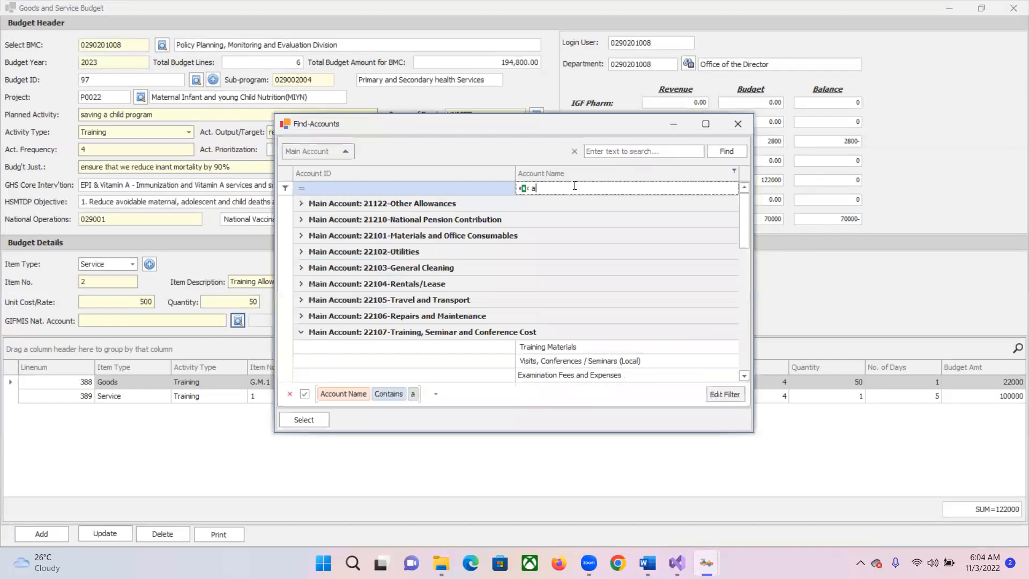
pyautogui.click(301, 236)
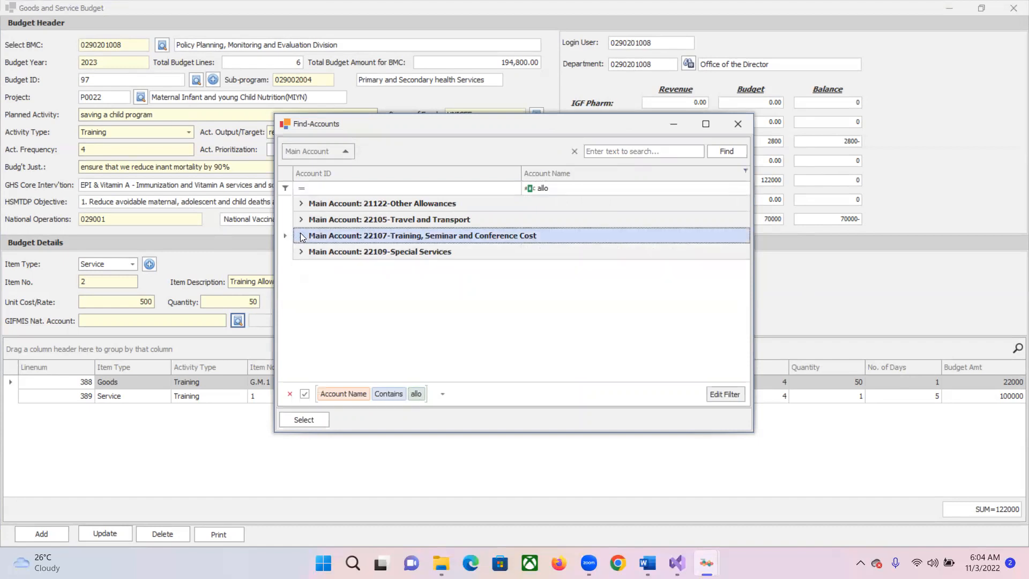
pyautogui.click(299, 204)
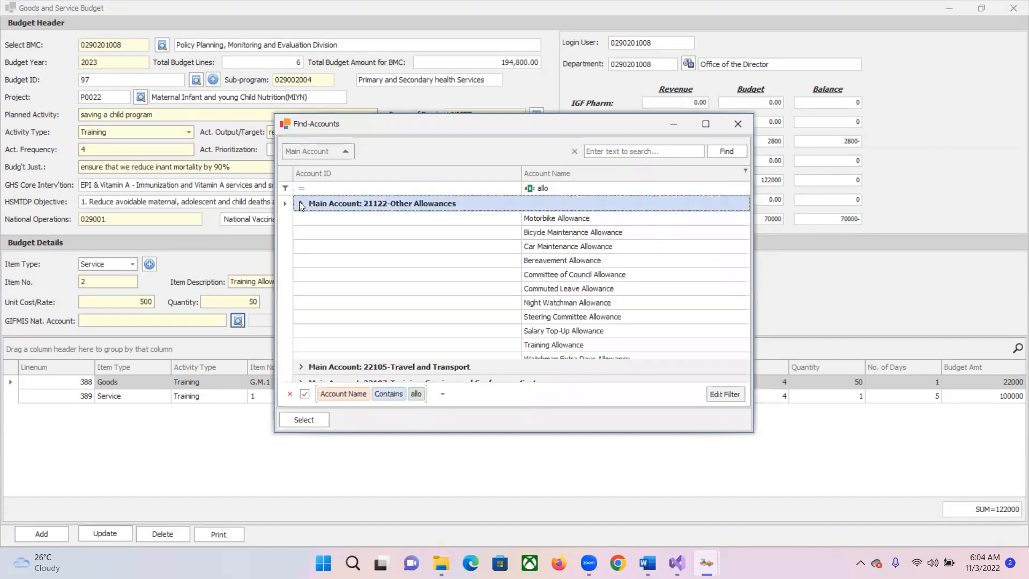
# - Filter account names by "tra", assign Training Allowance under Other Allowances, and add the line to the budget
pyautogui.click(586, 191)
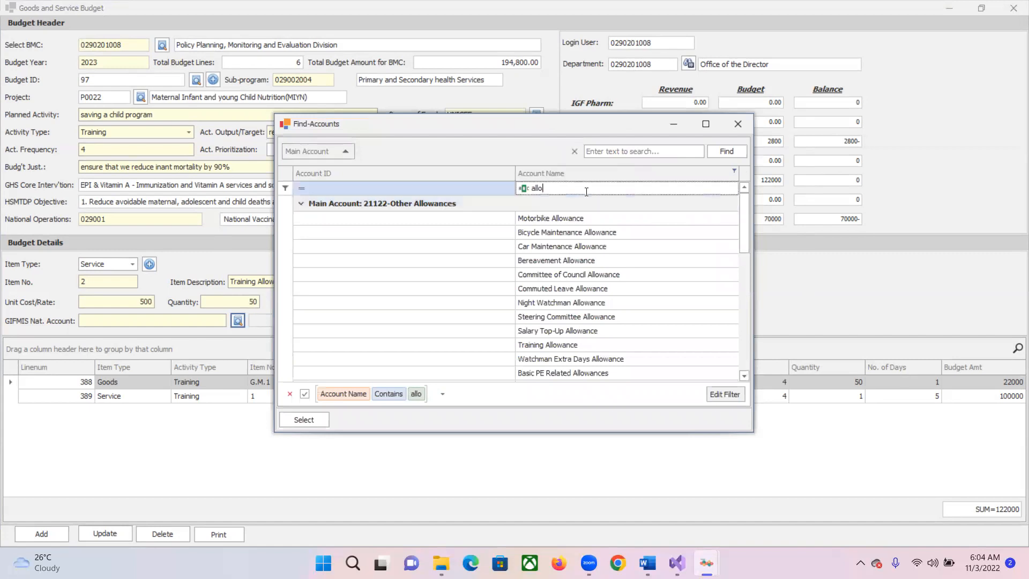
pyautogui.press('BackSpace')
pyautogui.press('BackSpace')
pyautogui.press('BackSpace')
pyautogui.press('BackSpace')
pyautogui.write('tra')
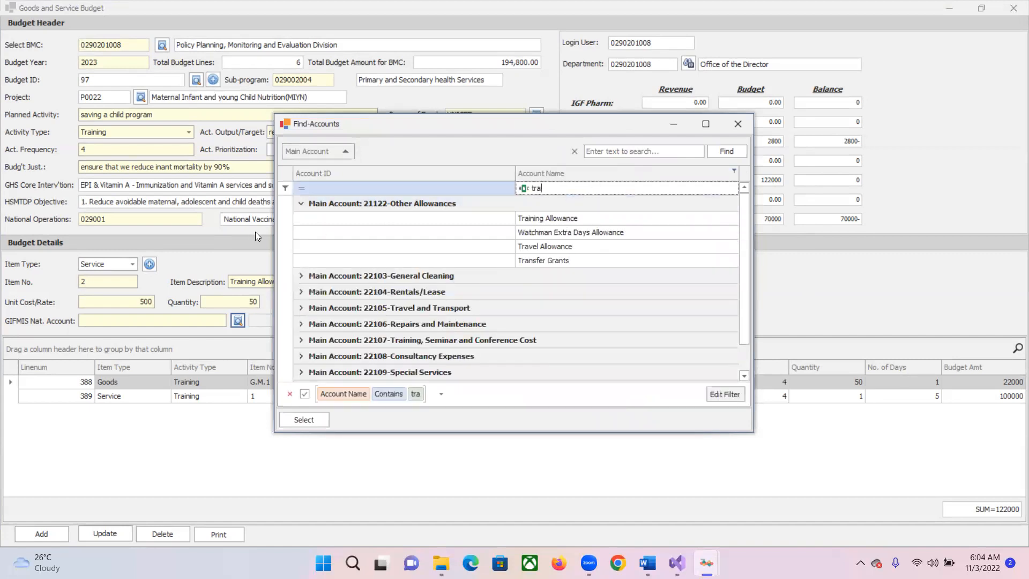
pyautogui.click(284, 219)
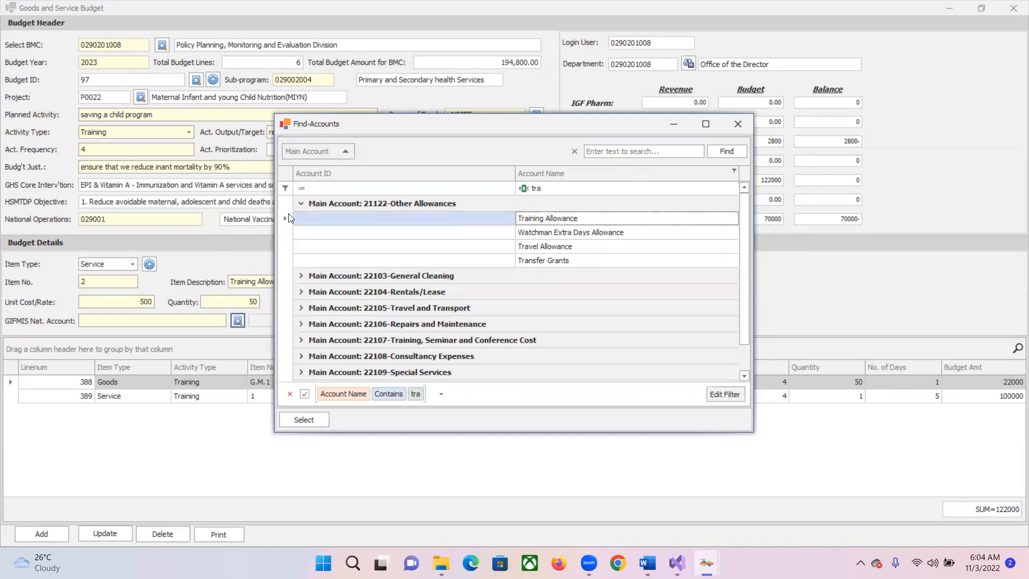
pyautogui.click(288, 418)
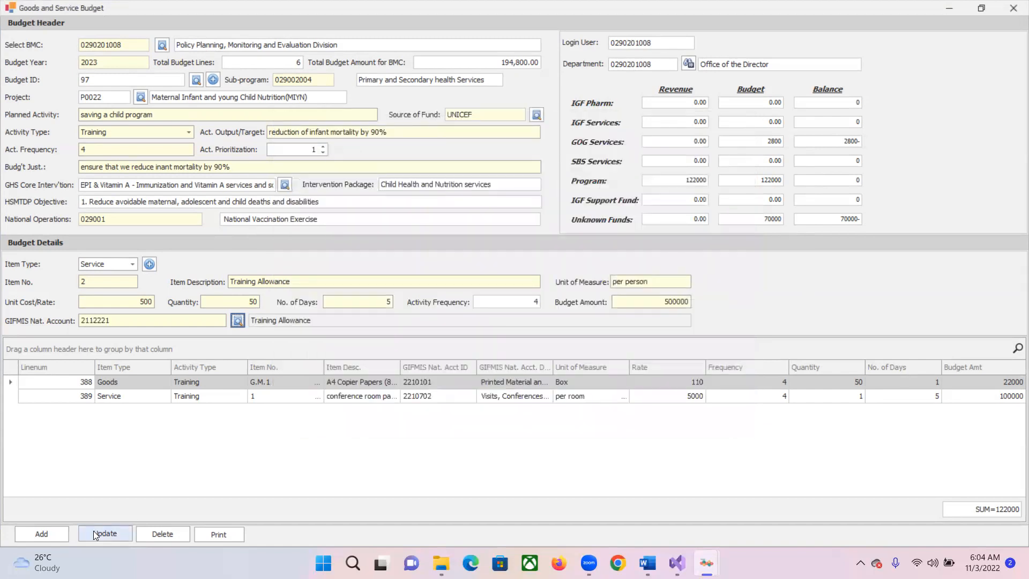
pyautogui.click(54, 534)
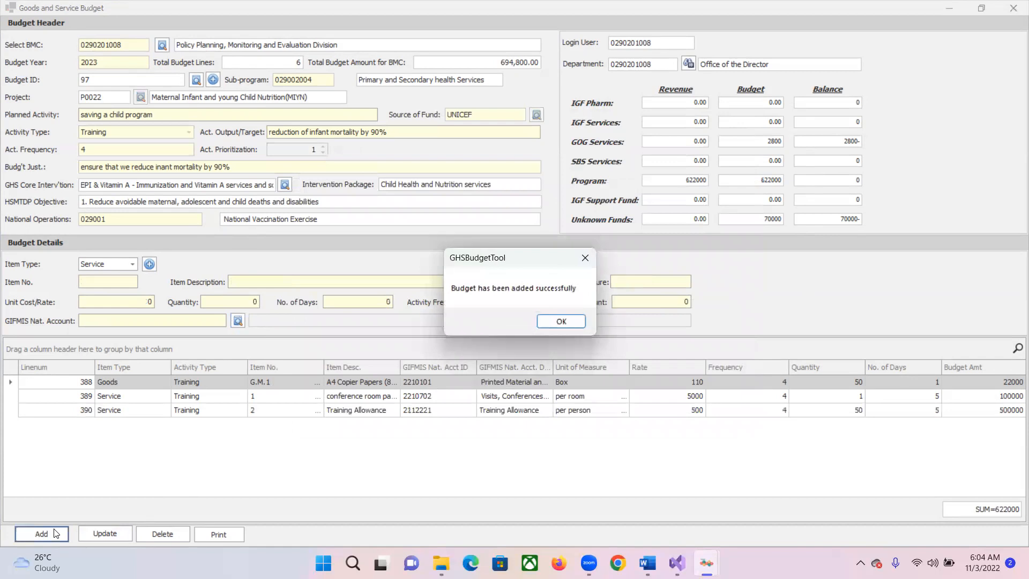
pyautogui.click(562, 322)
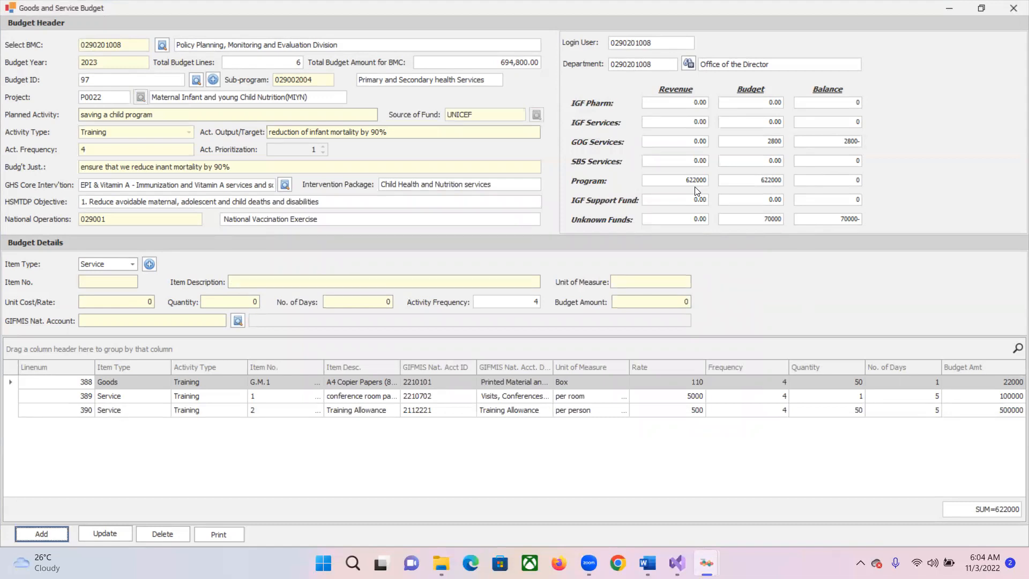
# - Set the Training Allowance line's quantity to 60 and update the budget
pyautogui.click(21, 412)
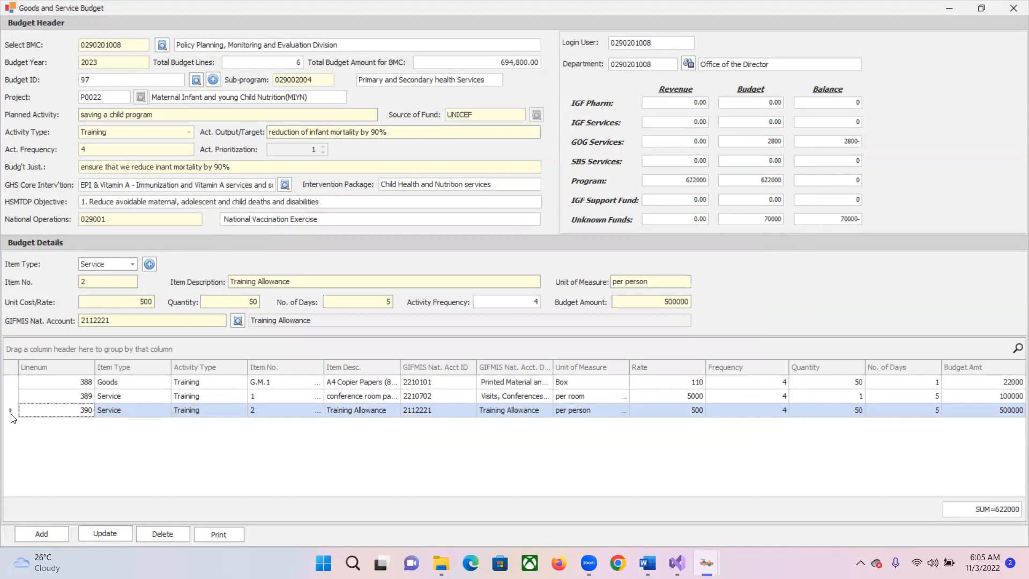
pyautogui.click(11, 385)
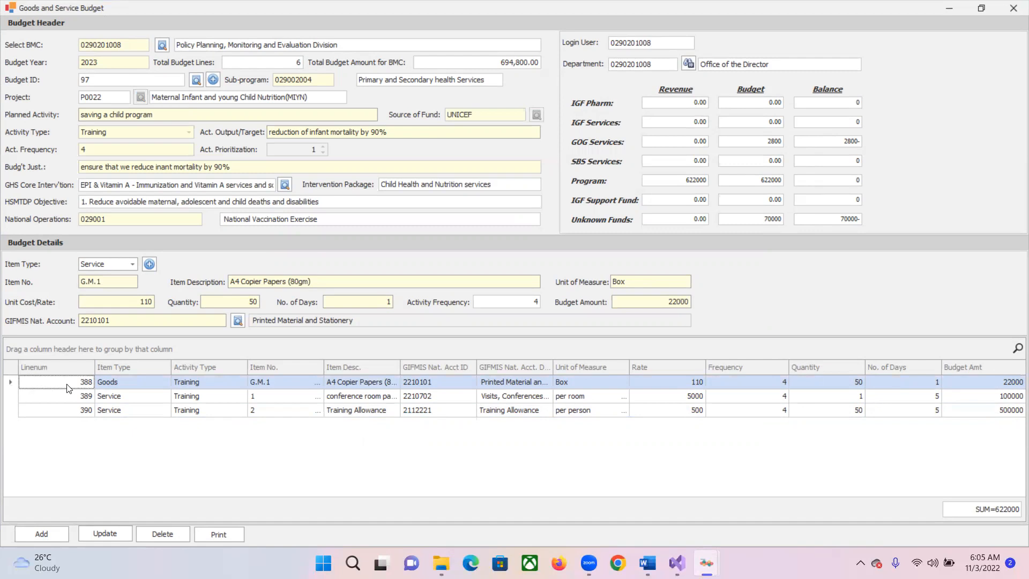
pyautogui.click(14, 413)
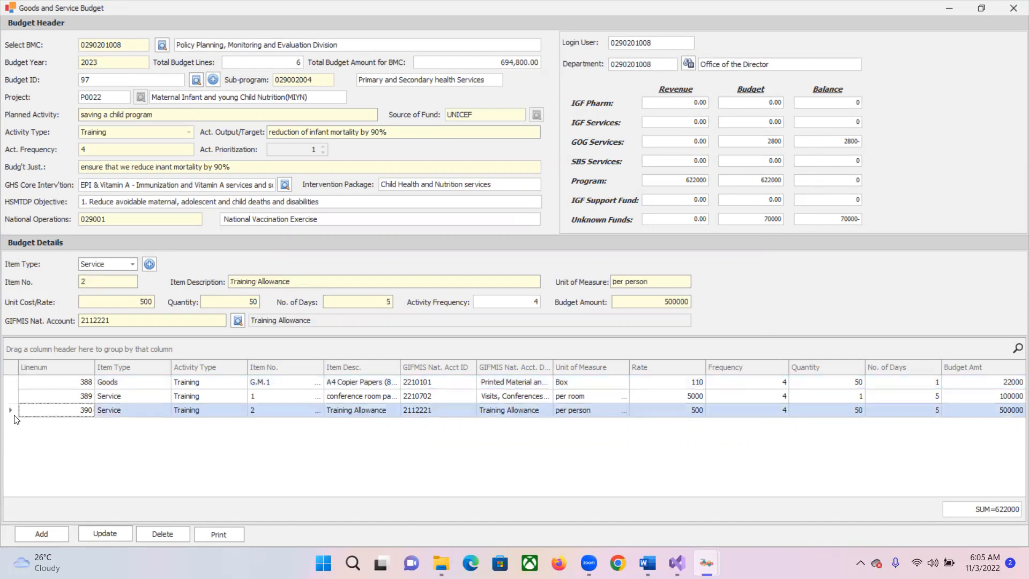
pyautogui.click(241, 303)
pyautogui.write('60')
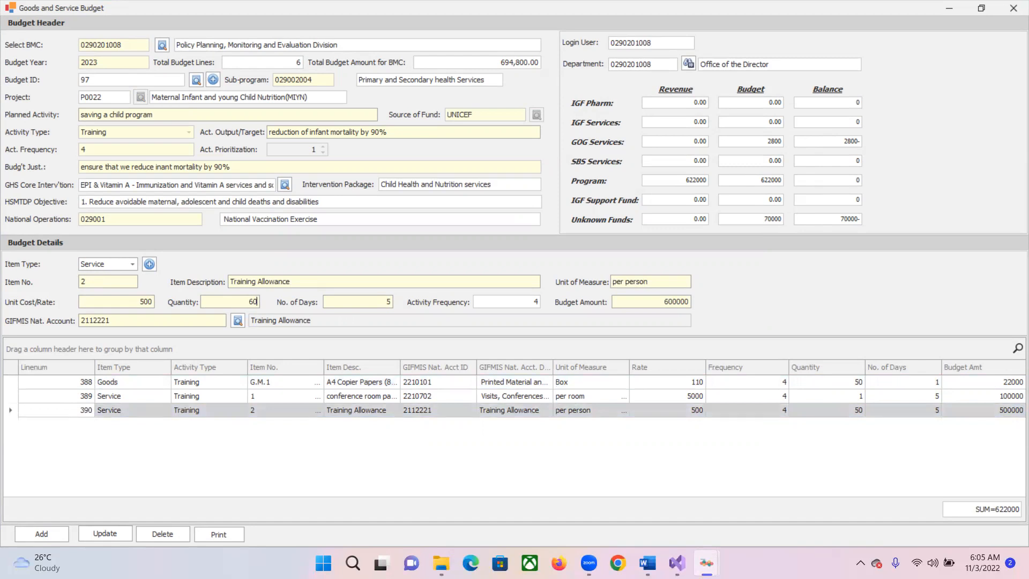
pyautogui.click(108, 534)
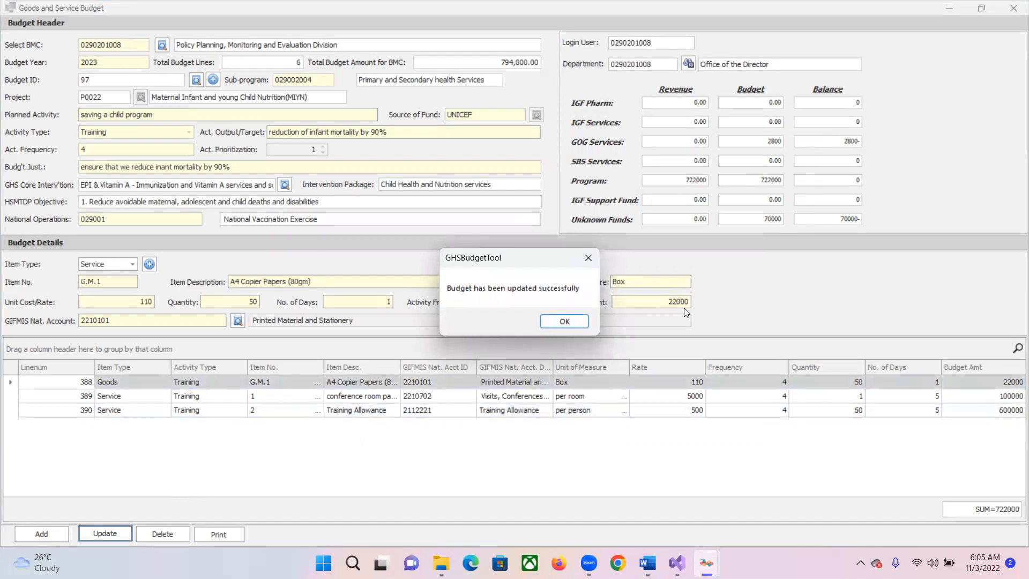
pyautogui.click(579, 324)
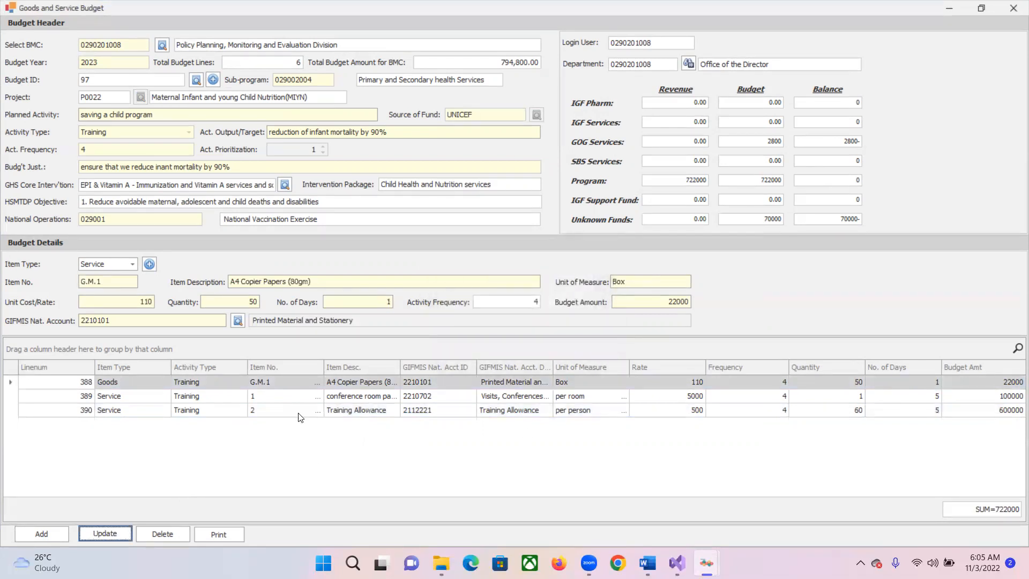
# - Set the A4 Copier Papers line's quantity to 60 and update the budget
pyautogui.click(17, 411)
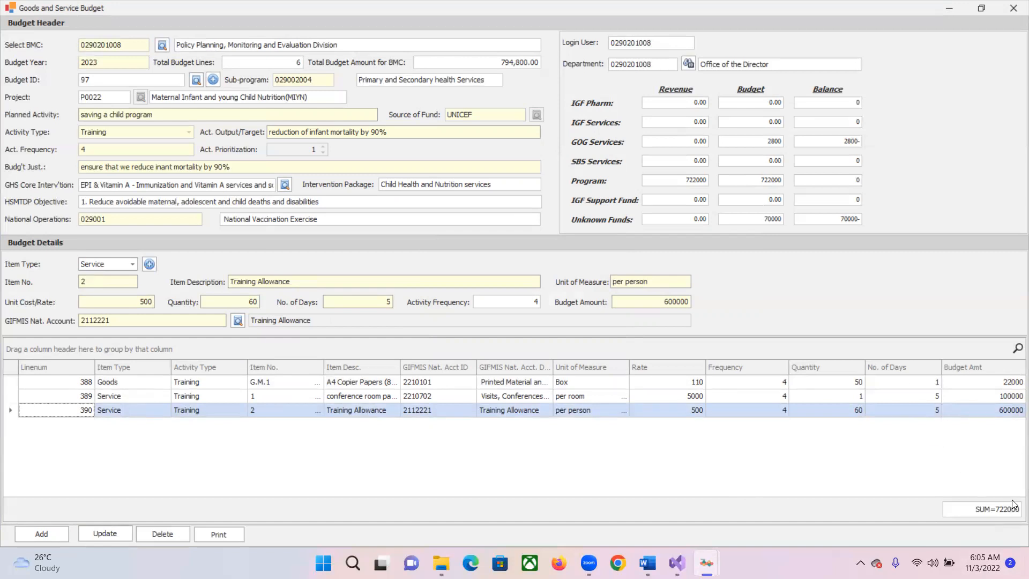
pyautogui.click(12, 384)
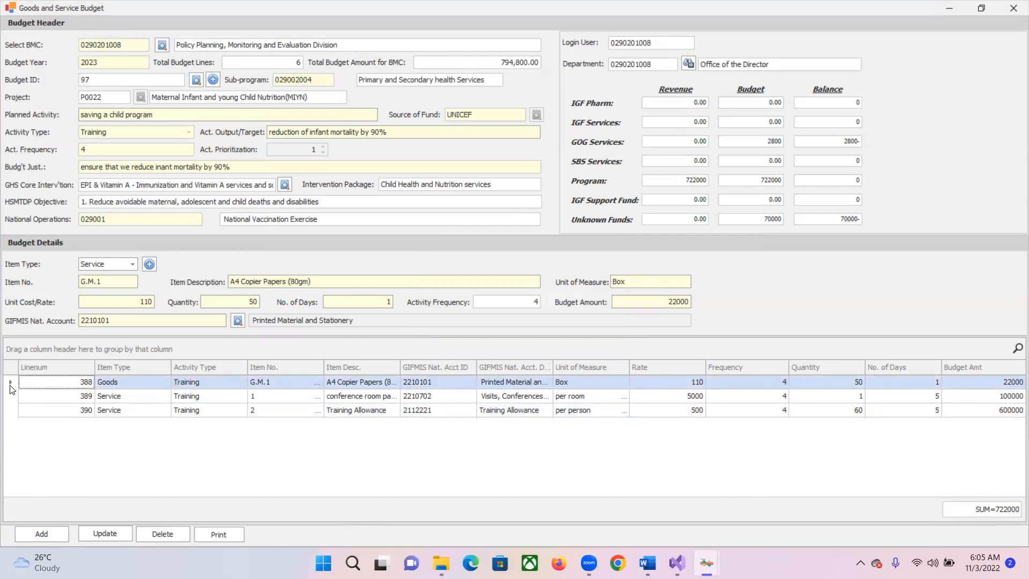
pyautogui.click(236, 303)
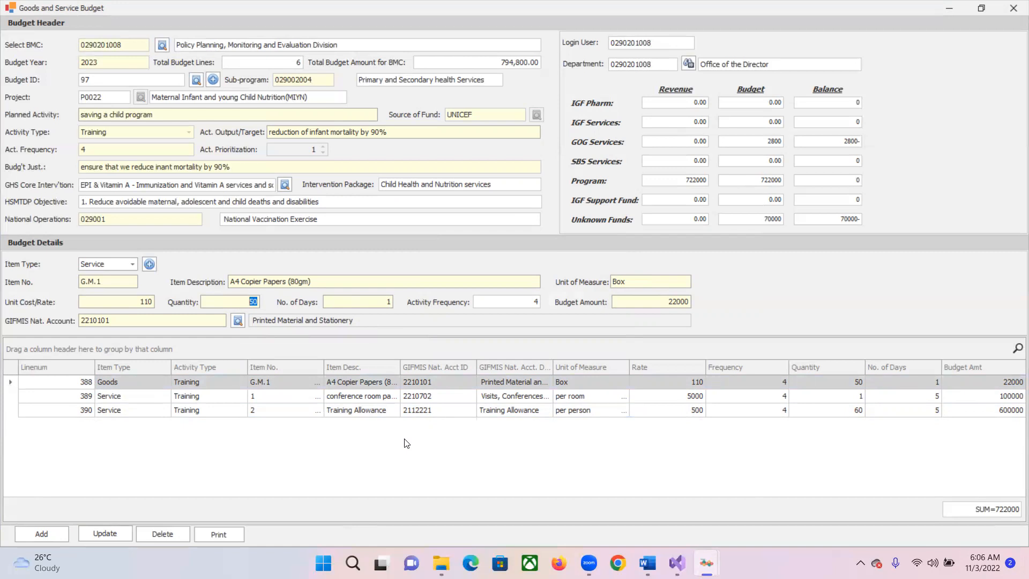
pyautogui.write('60')
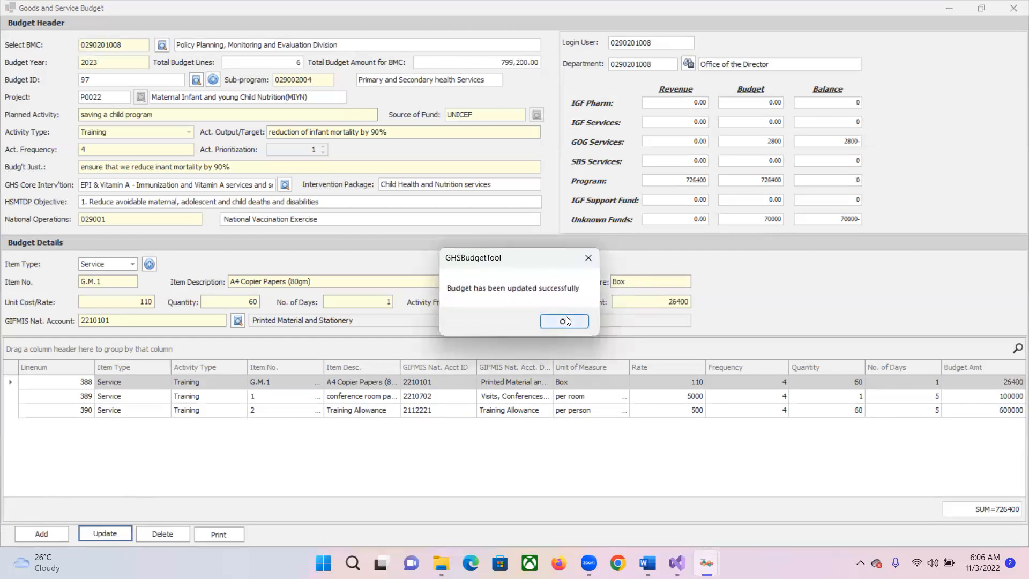
pyautogui.click(565, 321)
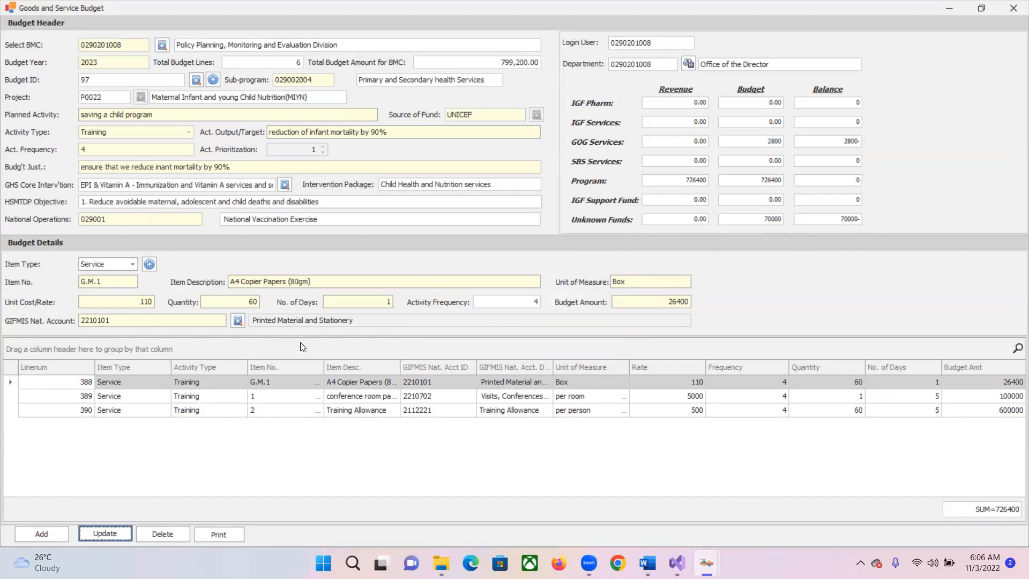
# - Switch the budget line's item type to Goods and filter the item descriptions by "dell"
pyautogui.click(130, 264)
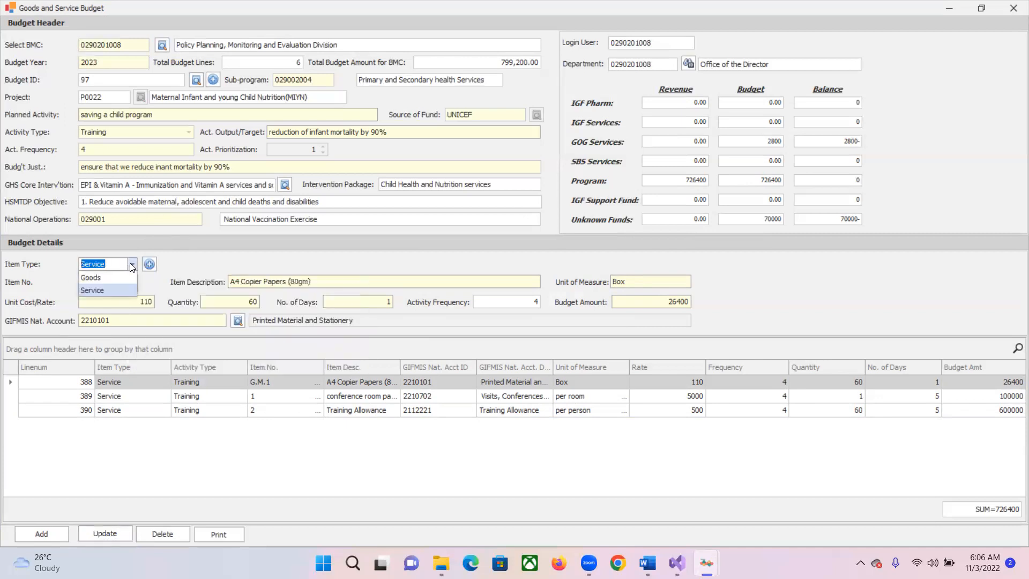
pyautogui.click(99, 277)
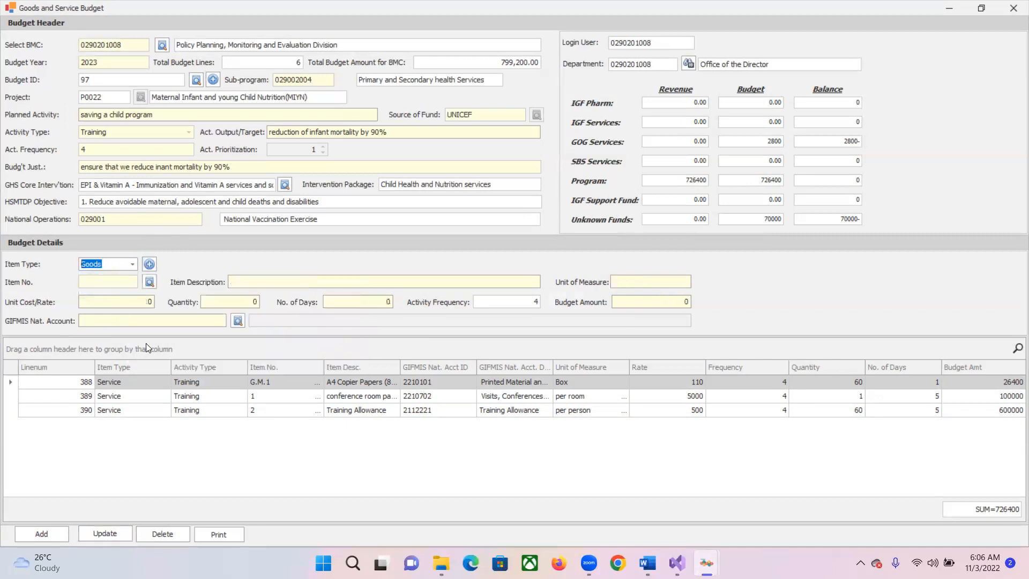
pyautogui.click(150, 281)
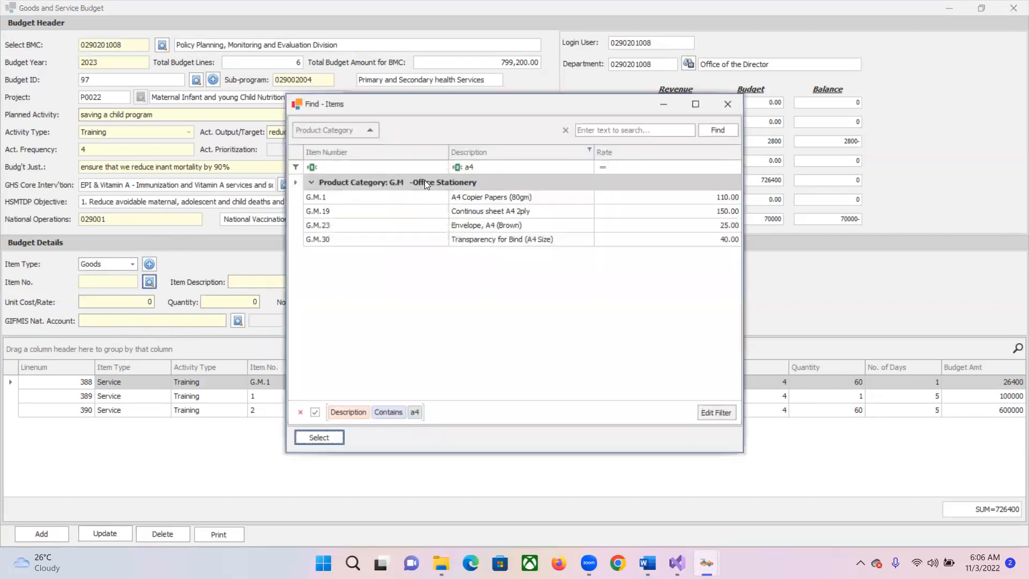
pyautogui.click(470, 166)
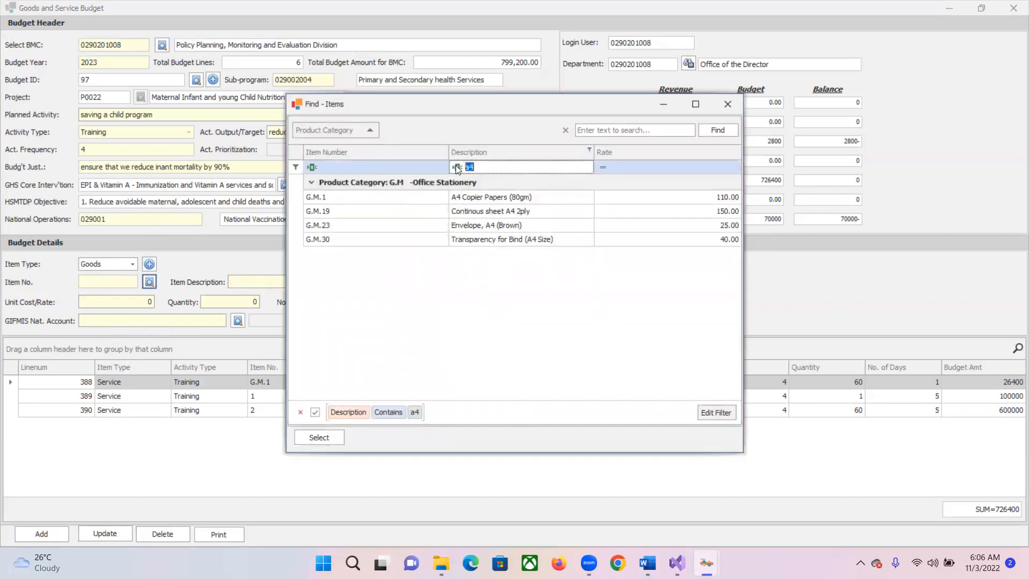
pyautogui.write('de')
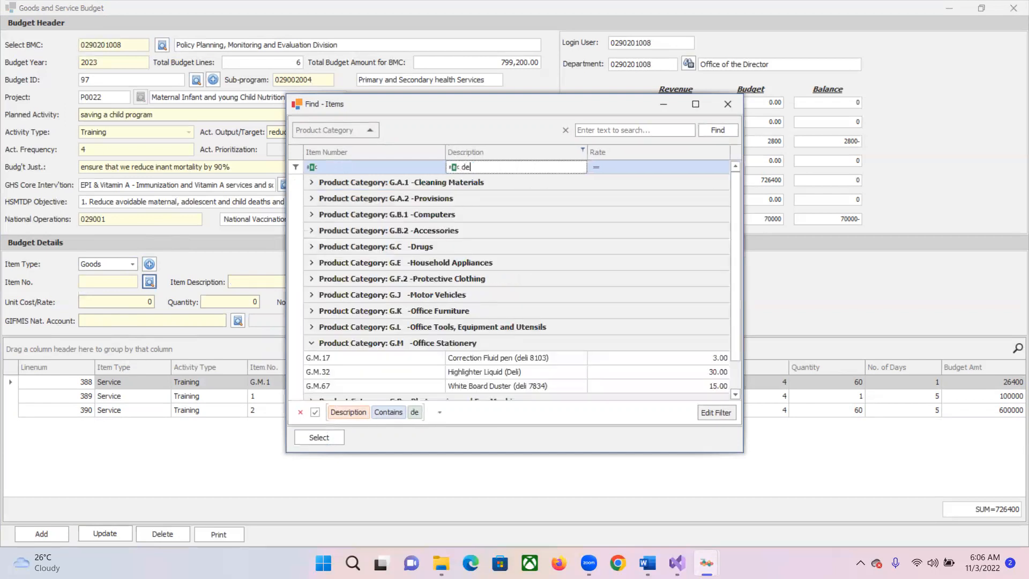
pyautogui.write('ll')
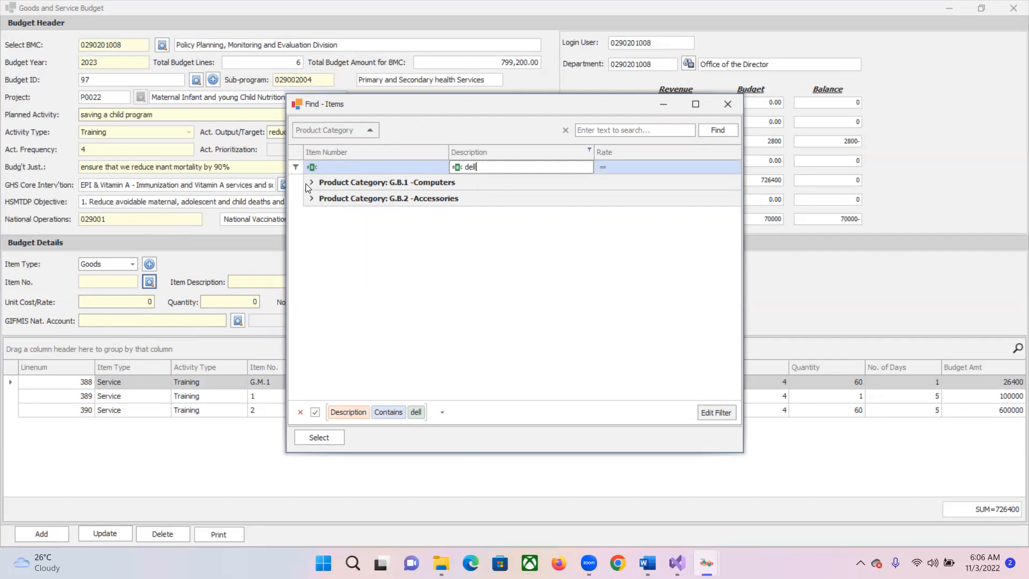
# - Filter the item descriptions by "computer" and select Computers-others from the Computers category
pyautogui.moveTo(508, 170); pyautogui.dragTo(440, 169)
pyautogui.write('compu')
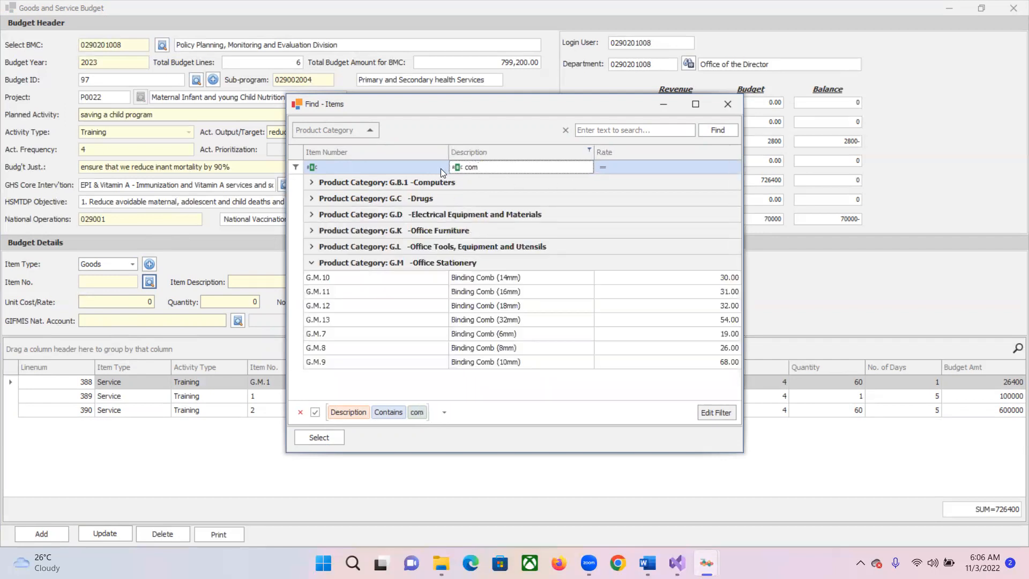
pyautogui.write('ter')
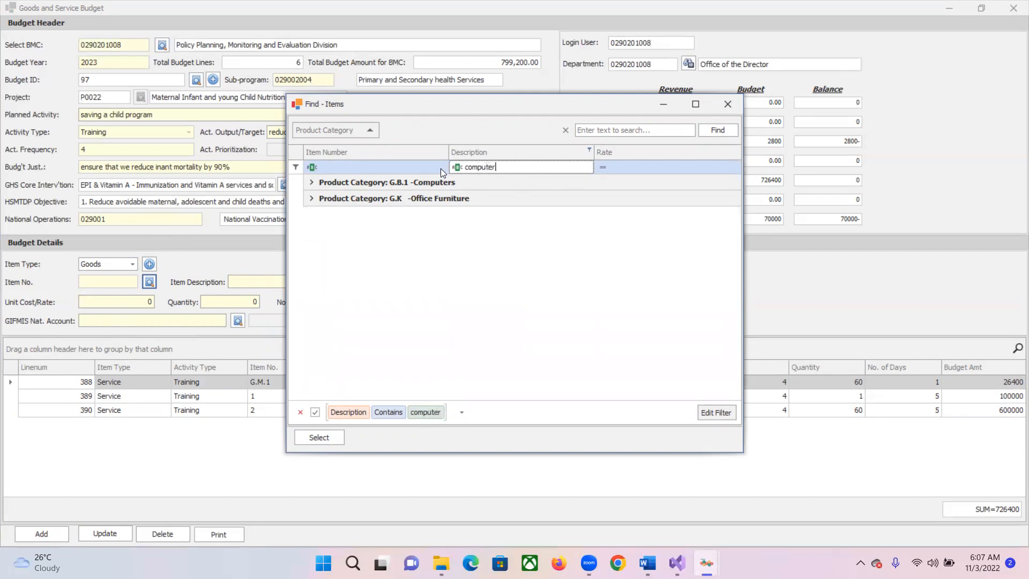
pyautogui.click(311, 183)
pyautogui.click(301, 197)
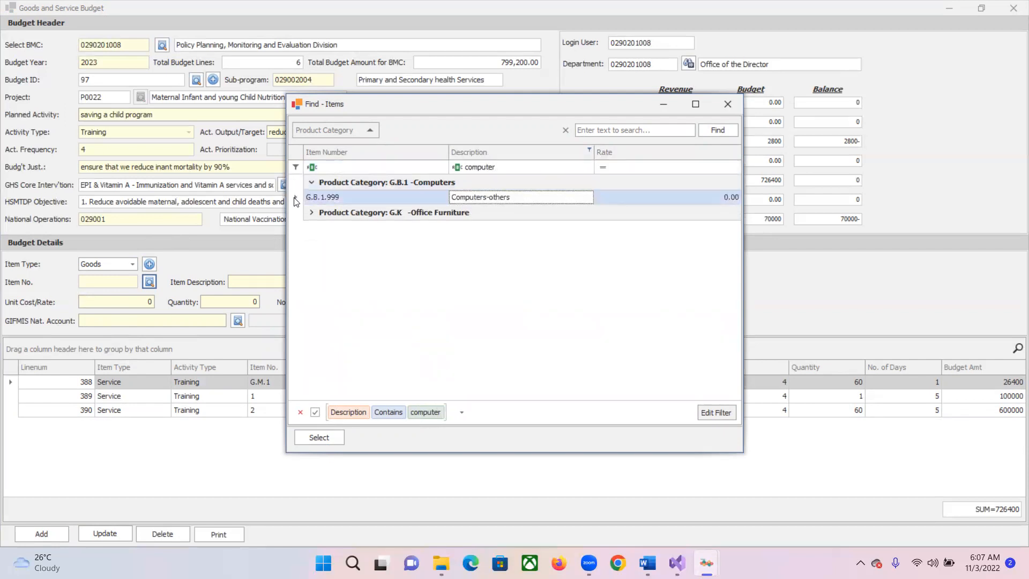
pyautogui.click(316, 437)
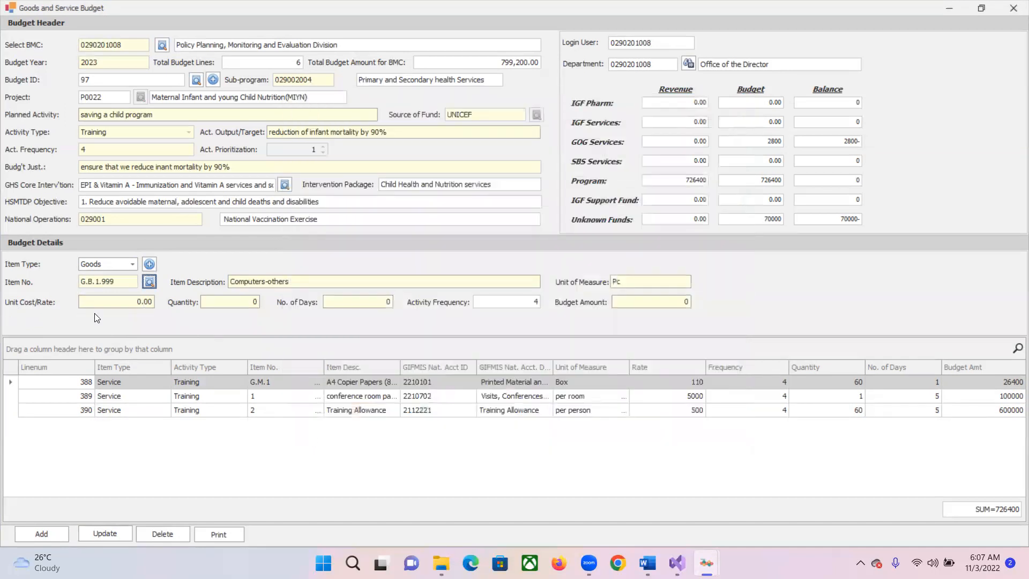
# - Set the Computers-others unit cost to 5500, quantity to 2 and number of days to 1, and add the line to the budget
pyautogui.click(134, 303)
pyautogui.write('5,500')
pyautogui.click(235, 307)
pyautogui.write('2')
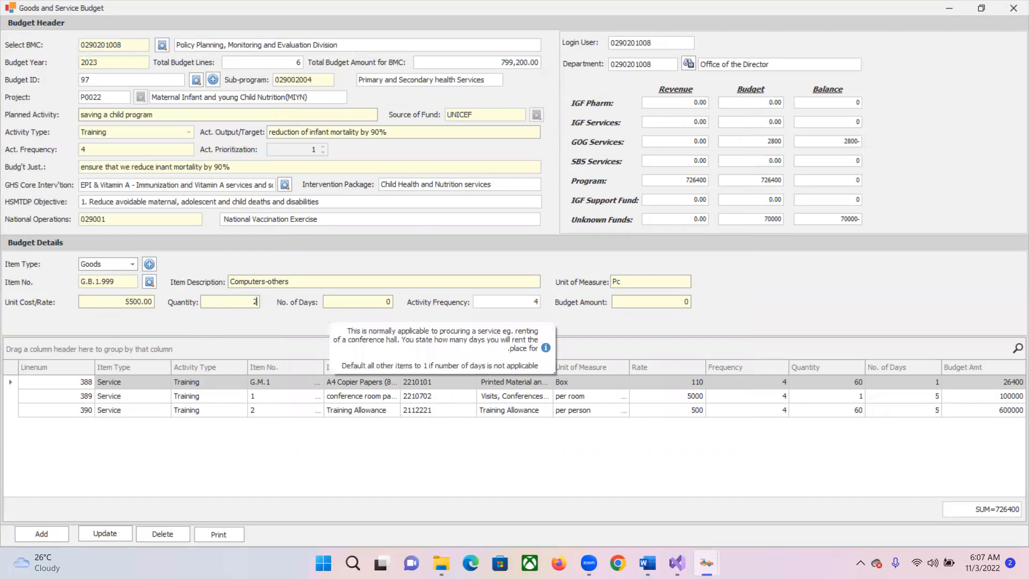
pyautogui.click(365, 301)
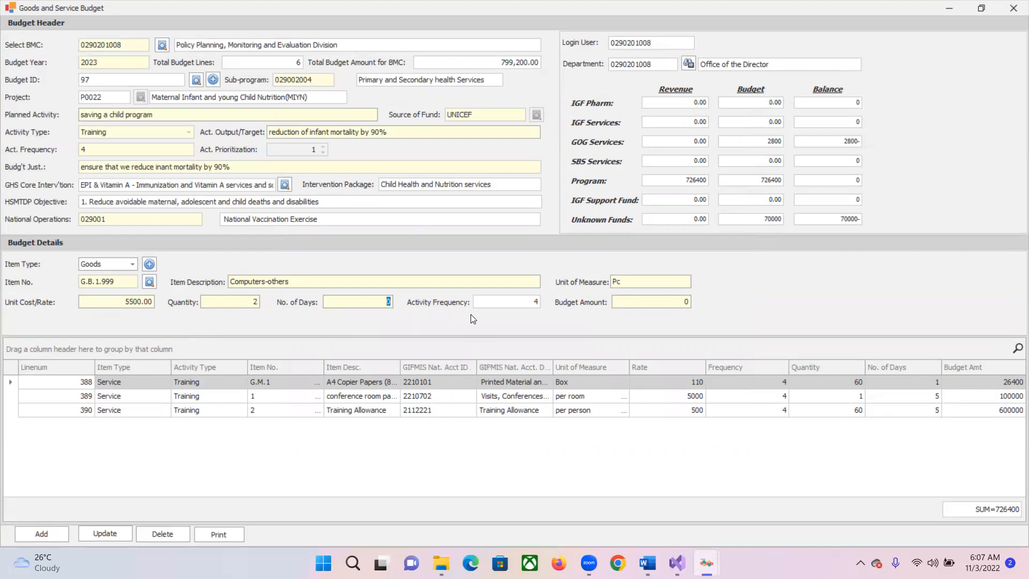
pyautogui.write('1')
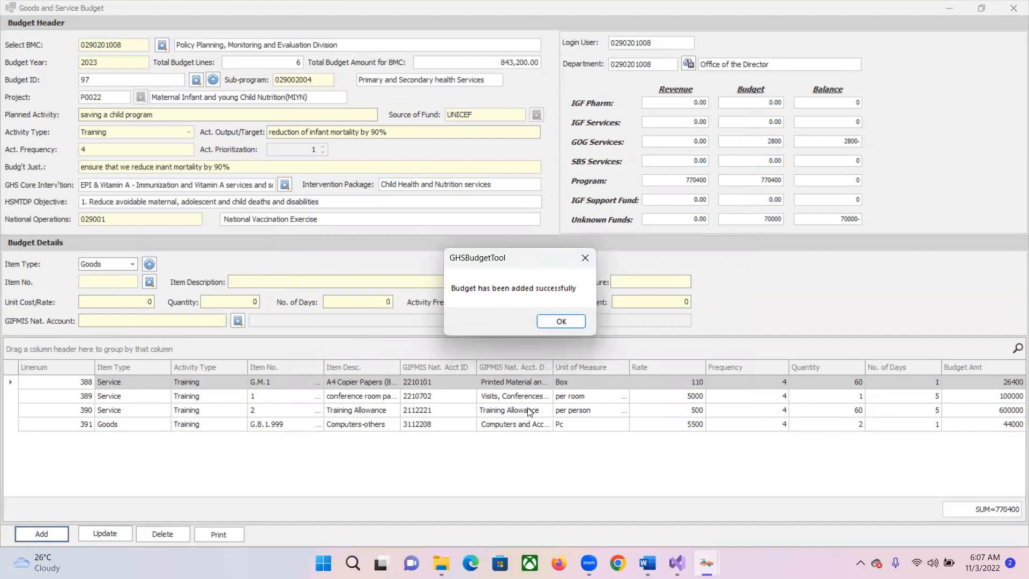
pyautogui.click(561, 321)
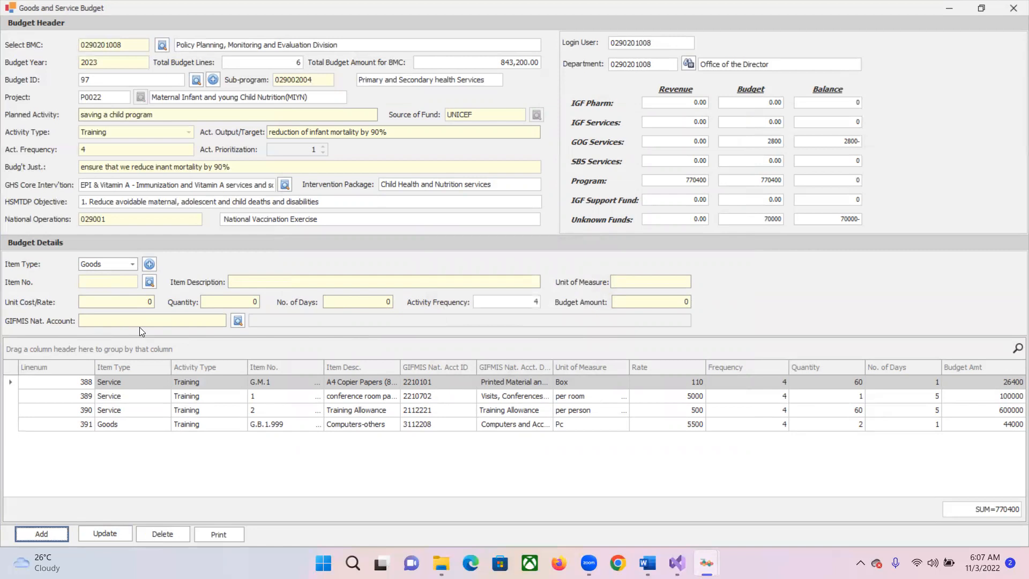
# - Delete the Computers-others line from the "saving a child program" budget
pyautogui.click(11, 429)
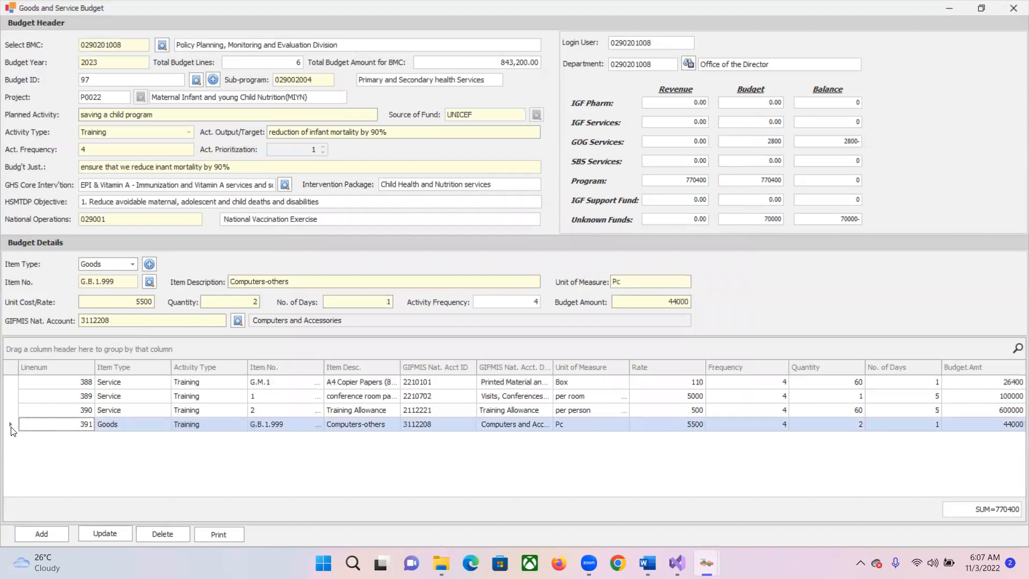
pyautogui.click(162, 535)
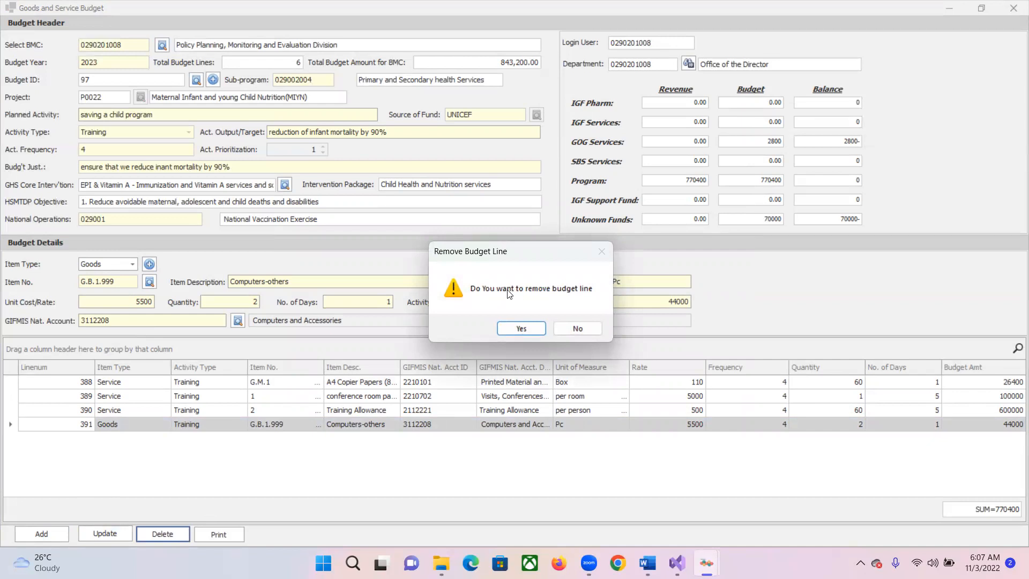
pyautogui.click(526, 330)
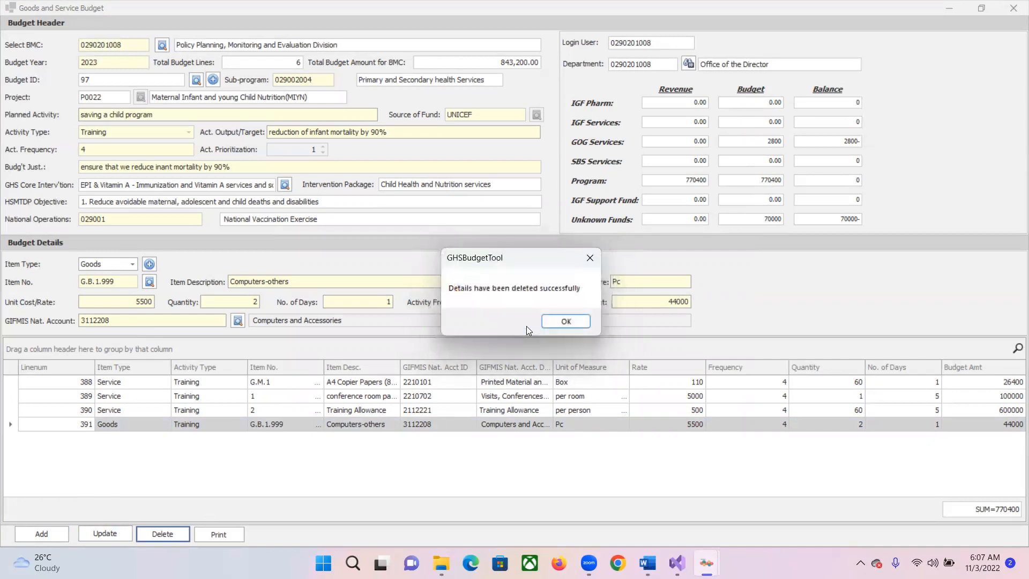
pyautogui.click(566, 321)
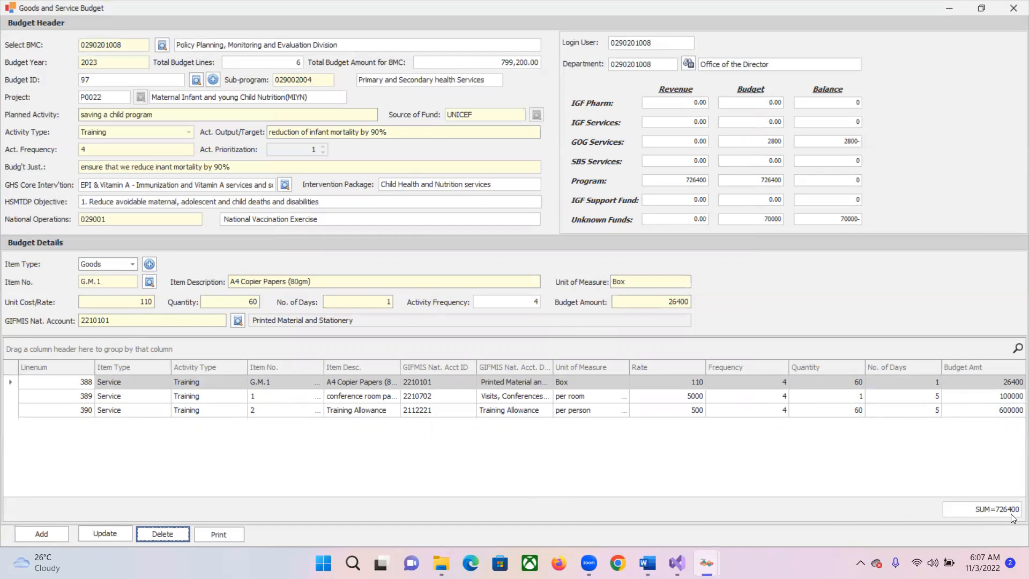
# - Preview the printable goods and services report for the "saving a child program" budget, review it and close it
pyautogui.click(219, 534)
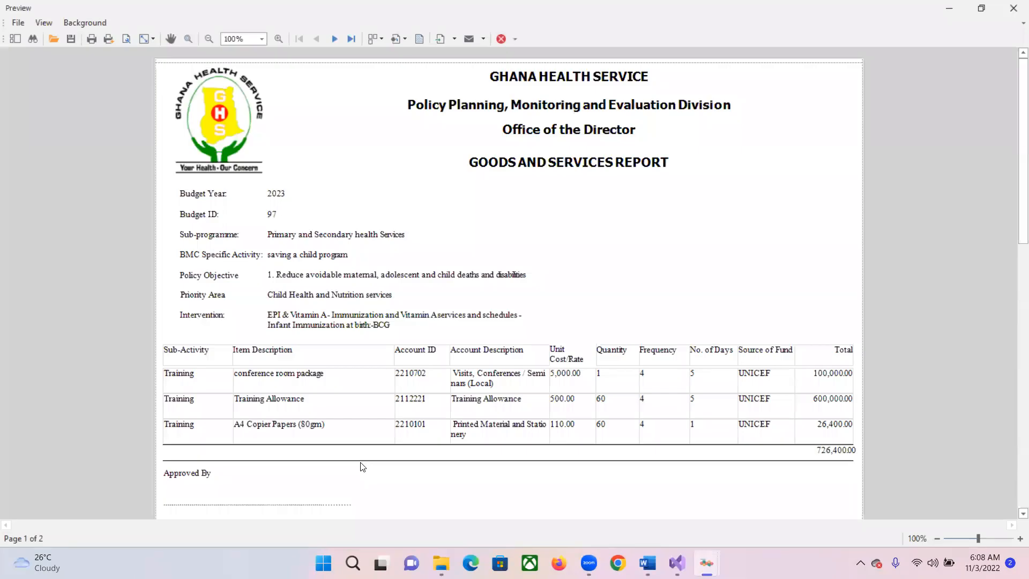
pyautogui.scroll(-3, 362, 466)
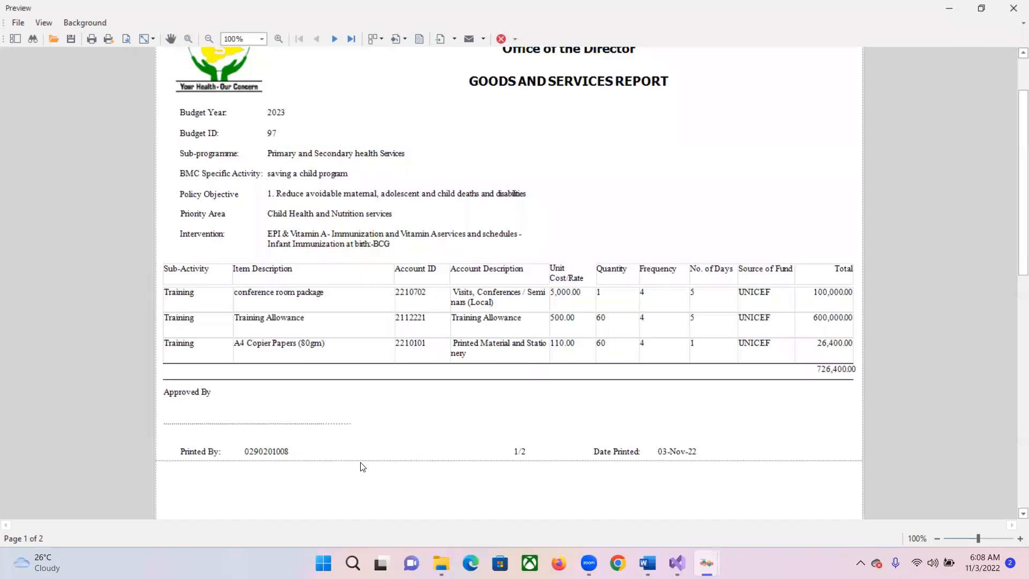
pyautogui.scroll(3, 363, 467)
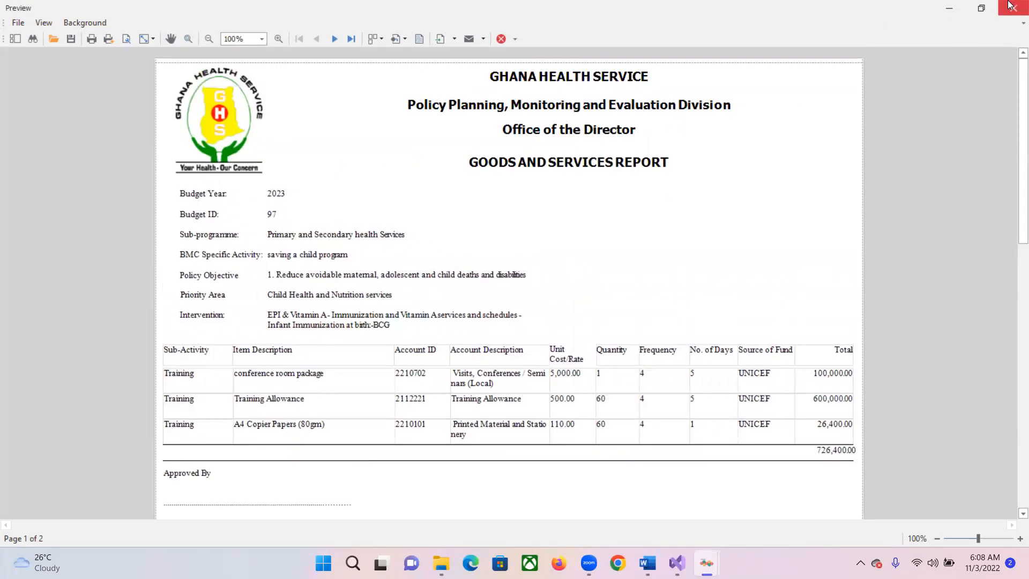
pyautogui.click(1015, 7)
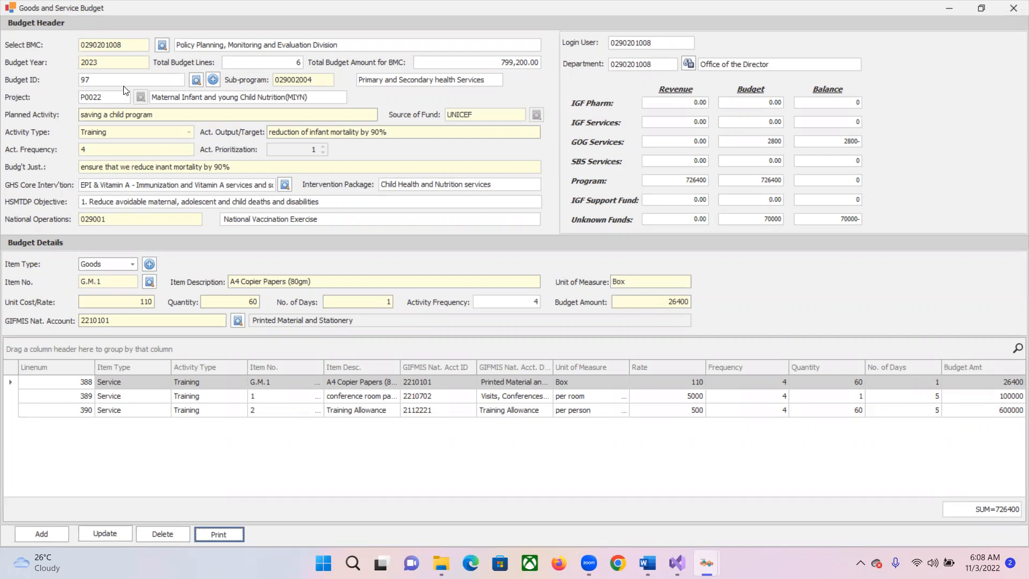
# - Load the "test activity for 2023" budget from the list of existing budgets
pyautogui.click(196, 80)
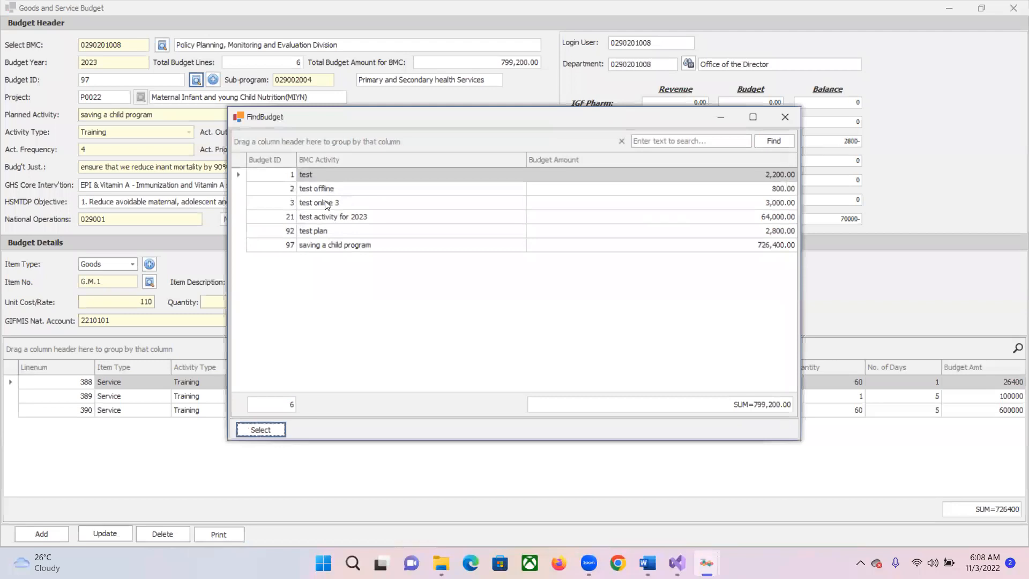
pyautogui.click(249, 220)
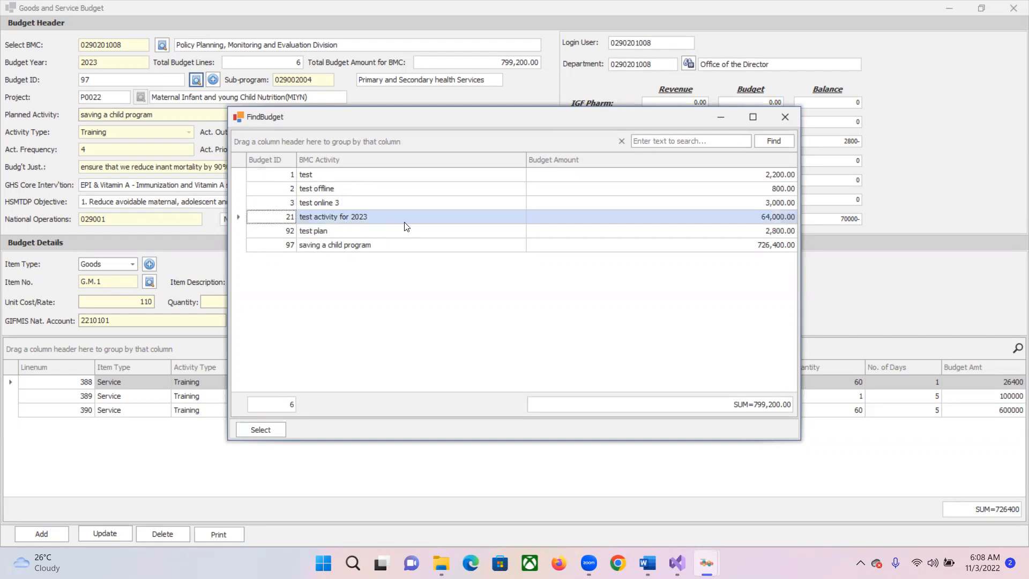
pyautogui.click(262, 430)
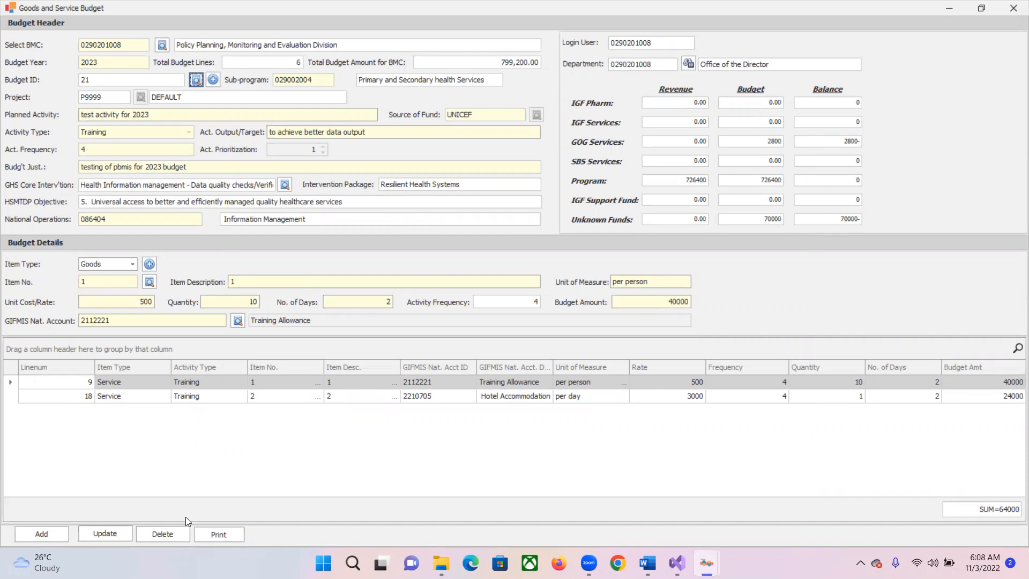
# - Delete the Training Allowance and Hotel Accommodation lines from the "test activity for 2023" budget
pyautogui.click(168, 535)
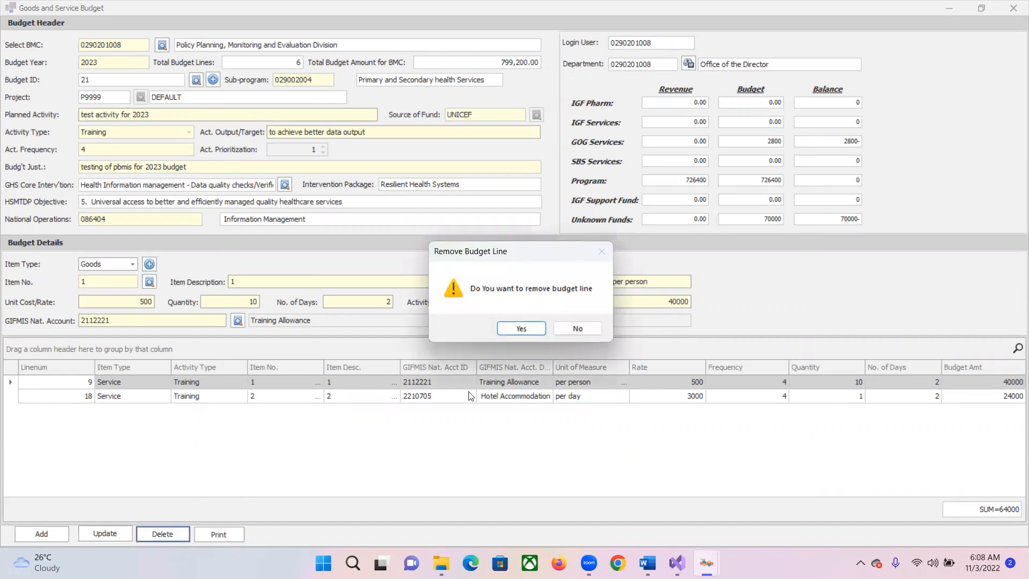
pyautogui.click(526, 325)
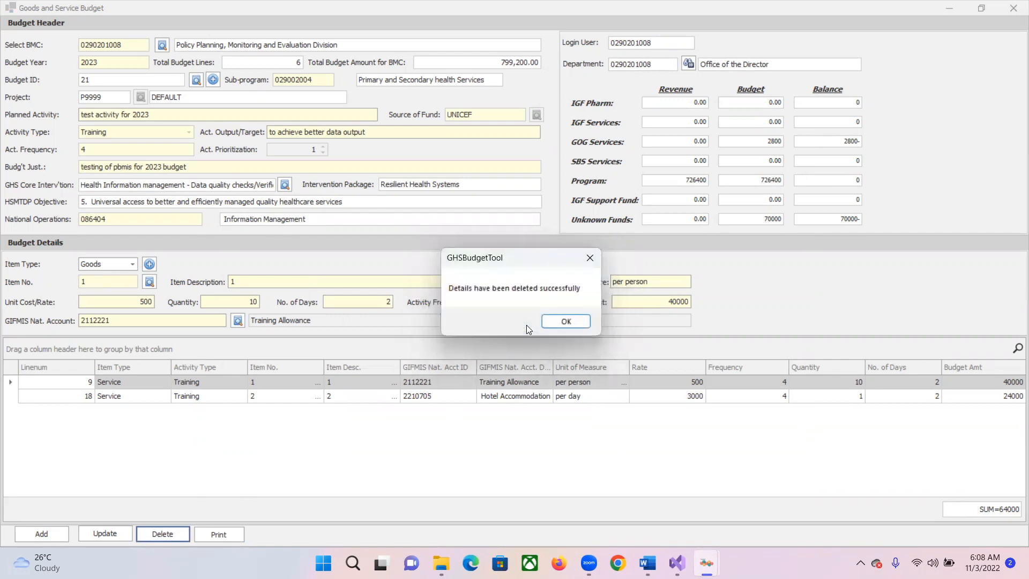
pyautogui.click(555, 324)
pyautogui.click(162, 534)
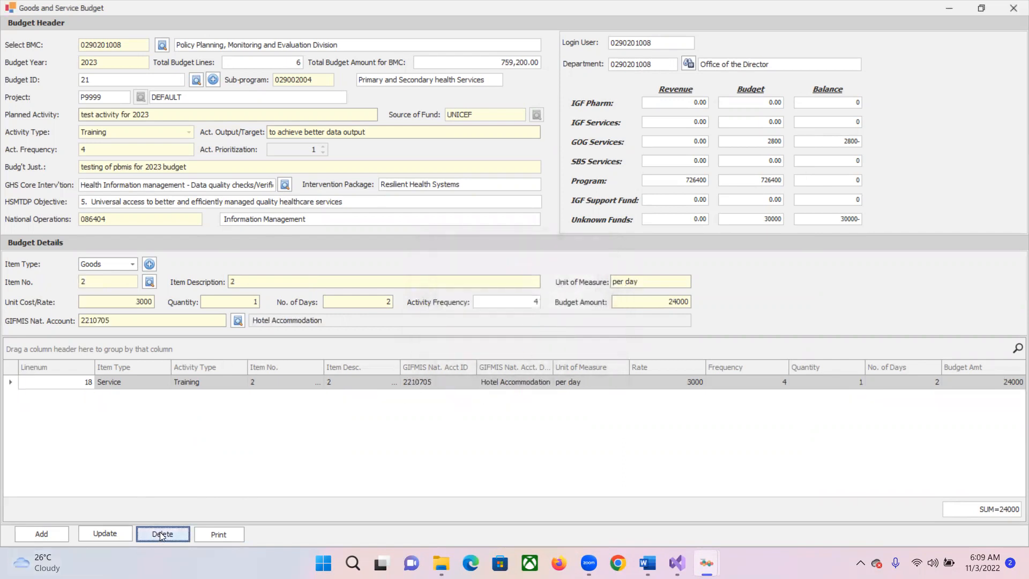
pyautogui.click(511, 328)
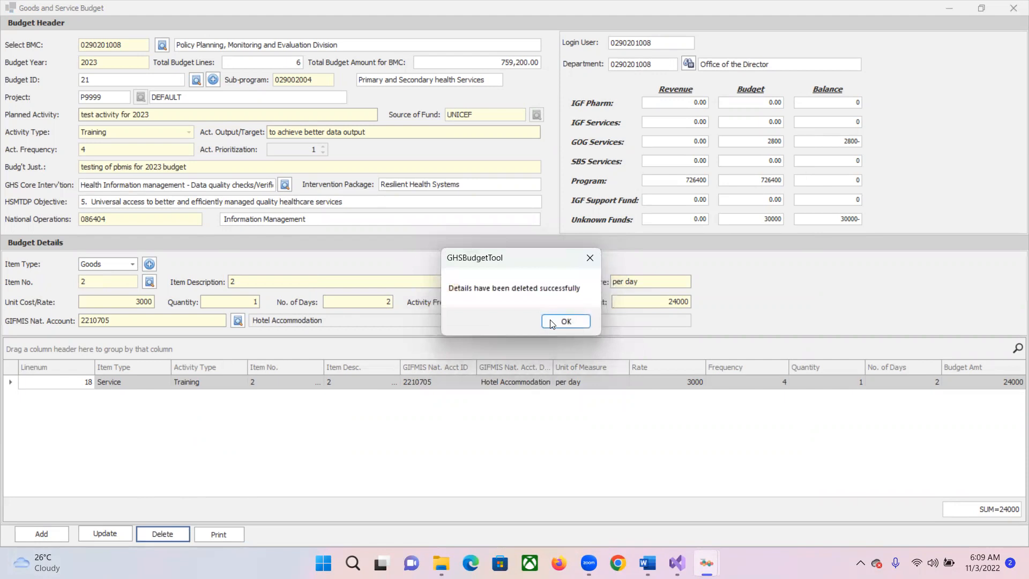
pyautogui.click(558, 323)
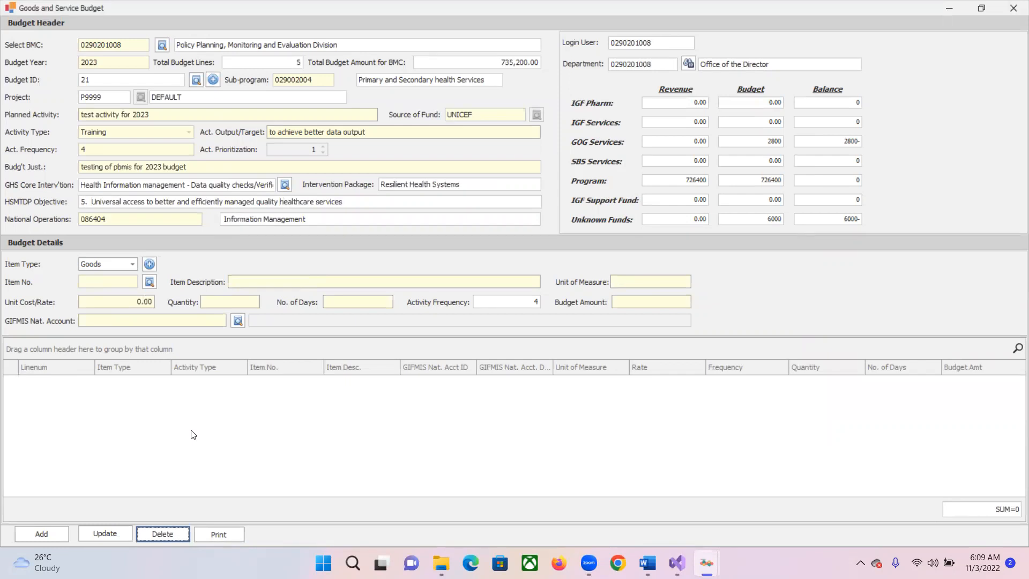
# - Delete the entire "test activity for 2023" budget and check the list of remaining budgets
pyautogui.click(163, 534)
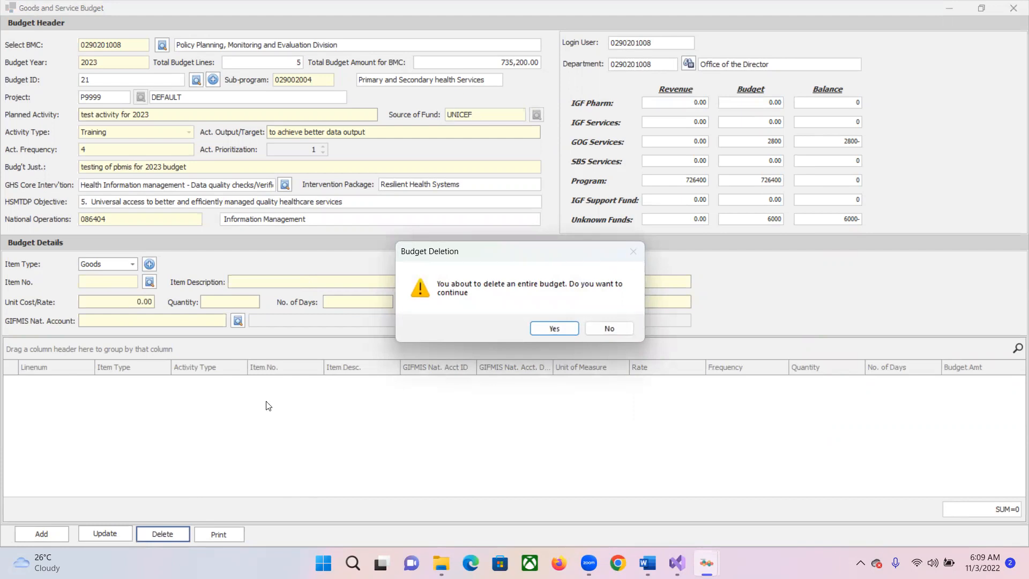
pyautogui.click(556, 324)
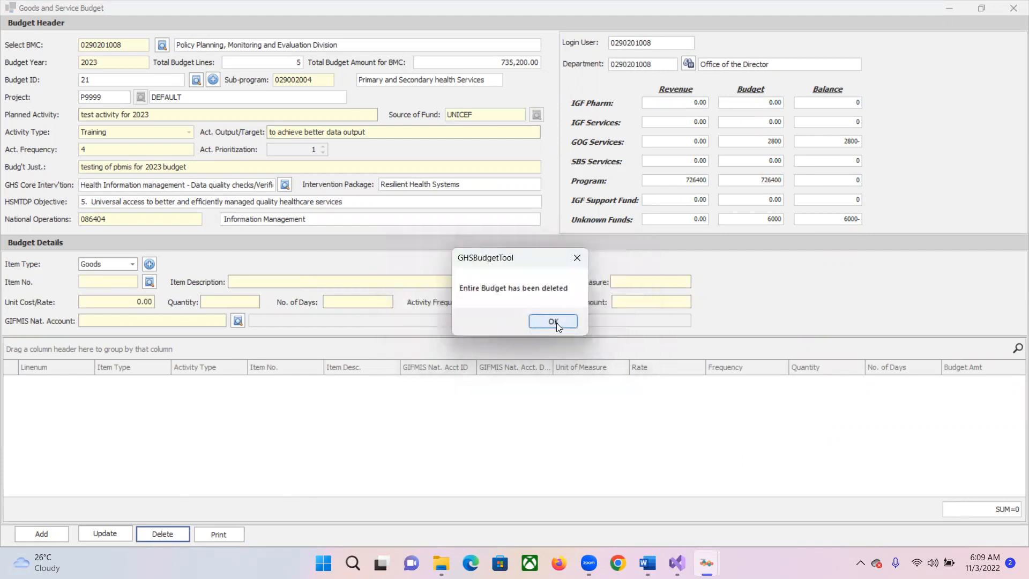
pyautogui.click(556, 323)
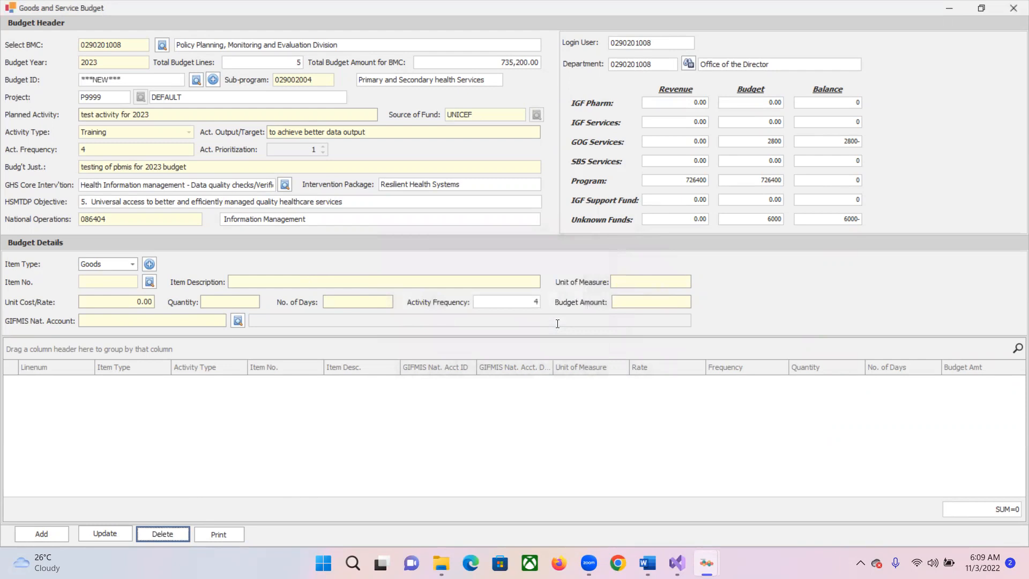
pyautogui.click(197, 80)
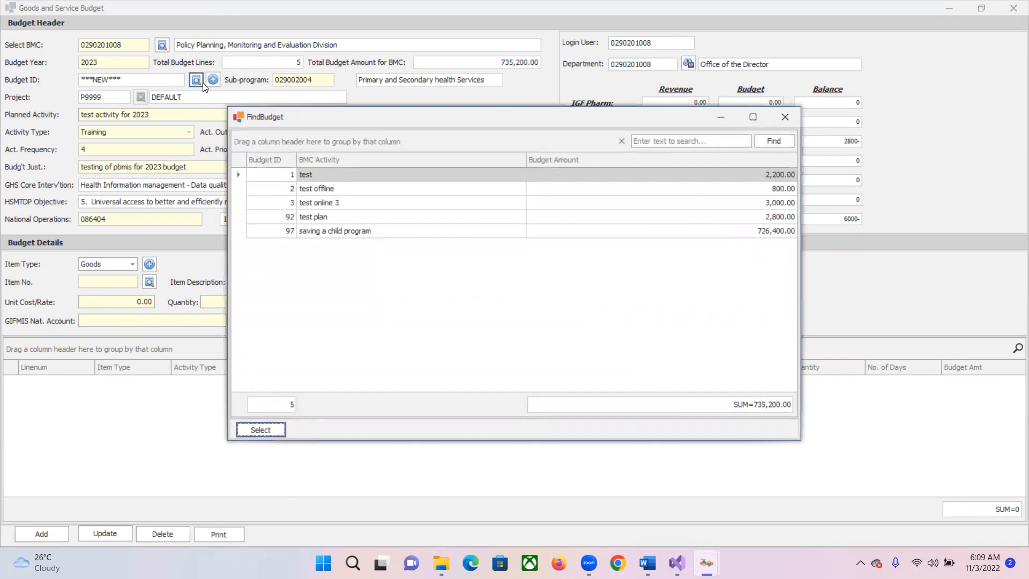
pyautogui.click(786, 116)
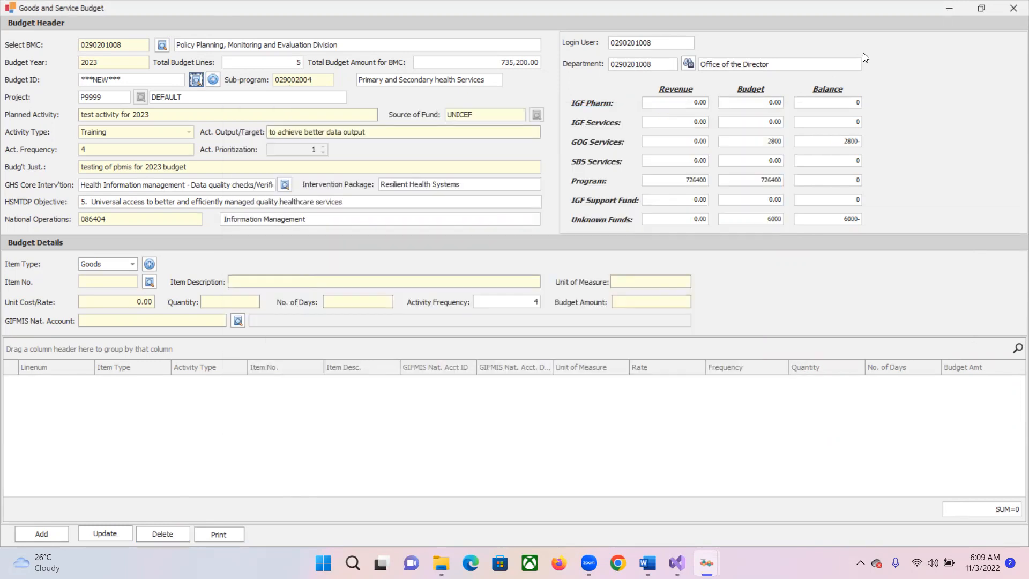
# - Close the budget form and preview the 2023 goods and service analytical report "Budget Allocation By Specific Activity and Source of Fund"
pyautogui.click(1012, 10)
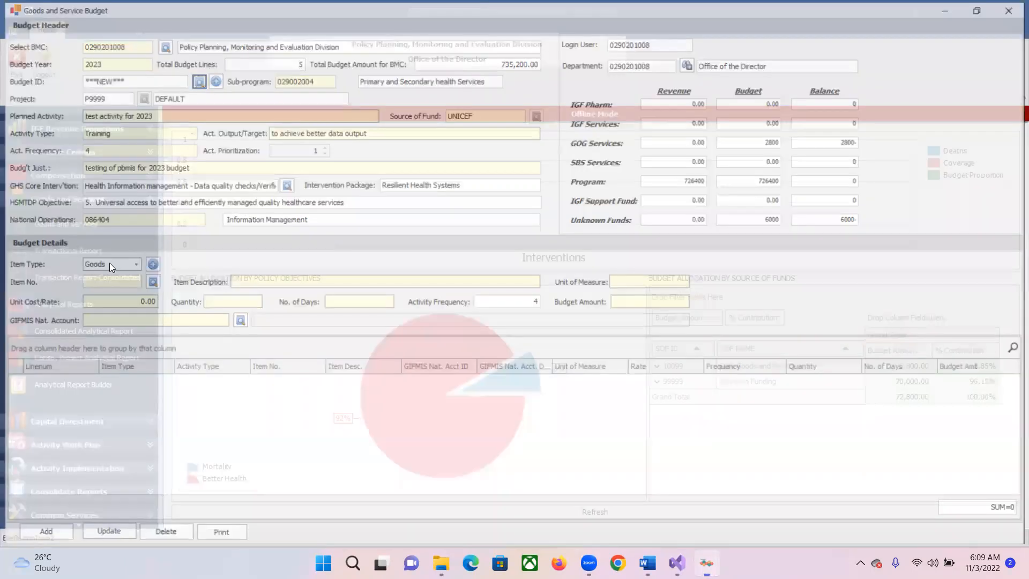
pyautogui.click(78, 306)
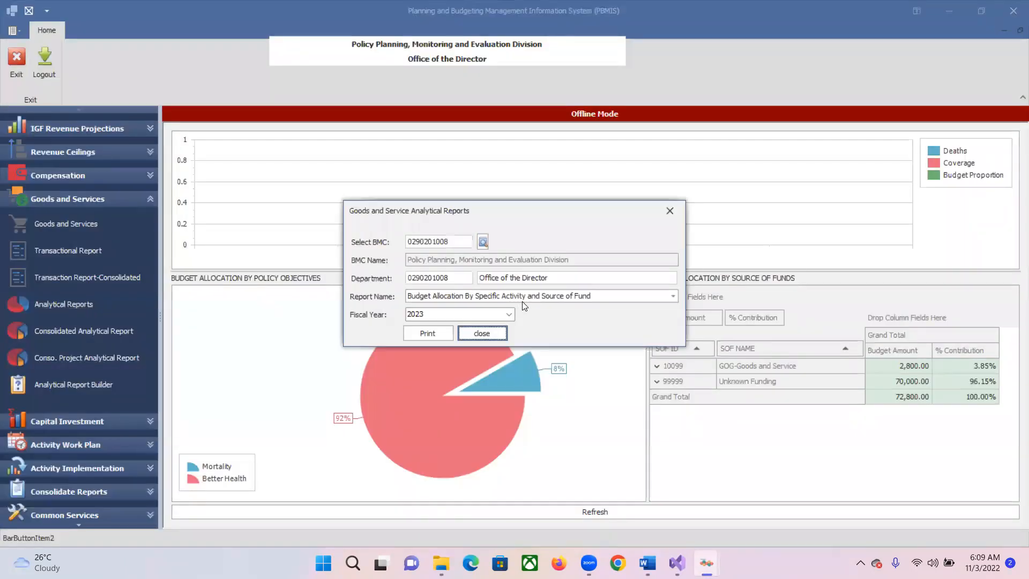
pyautogui.click(678, 296)
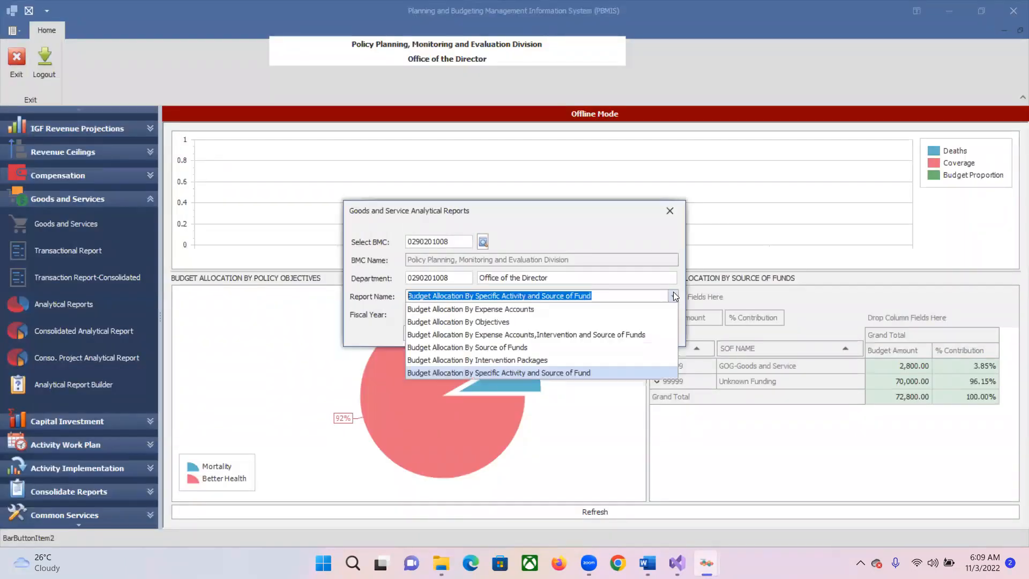
pyautogui.click(478, 372)
pyautogui.click(424, 335)
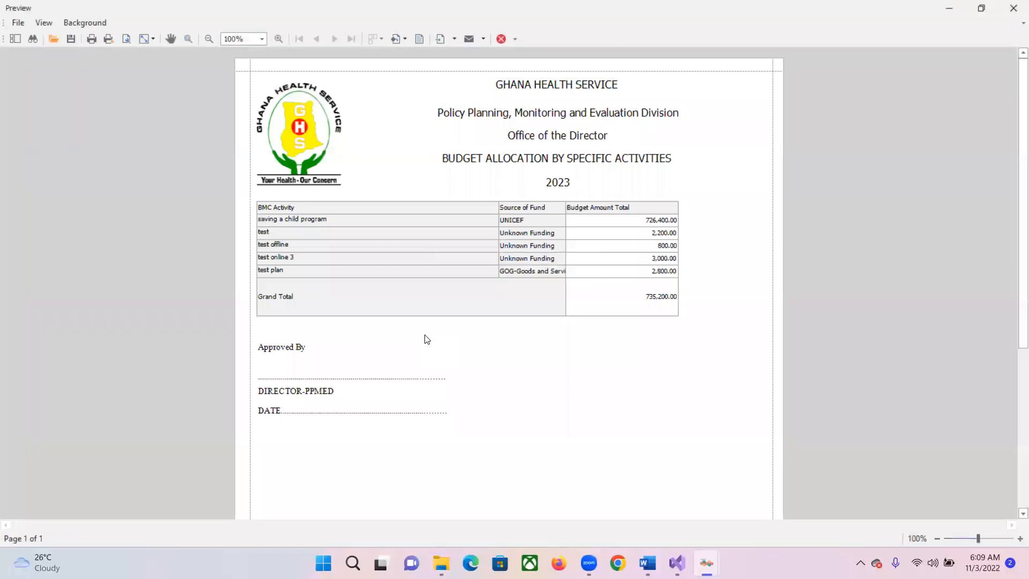
# - Enlarge the report preview to 120%, review the budget amounts by activity and source of fund, and close the preview
pyautogui.click(279, 39)
pyautogui.click(279, 38)
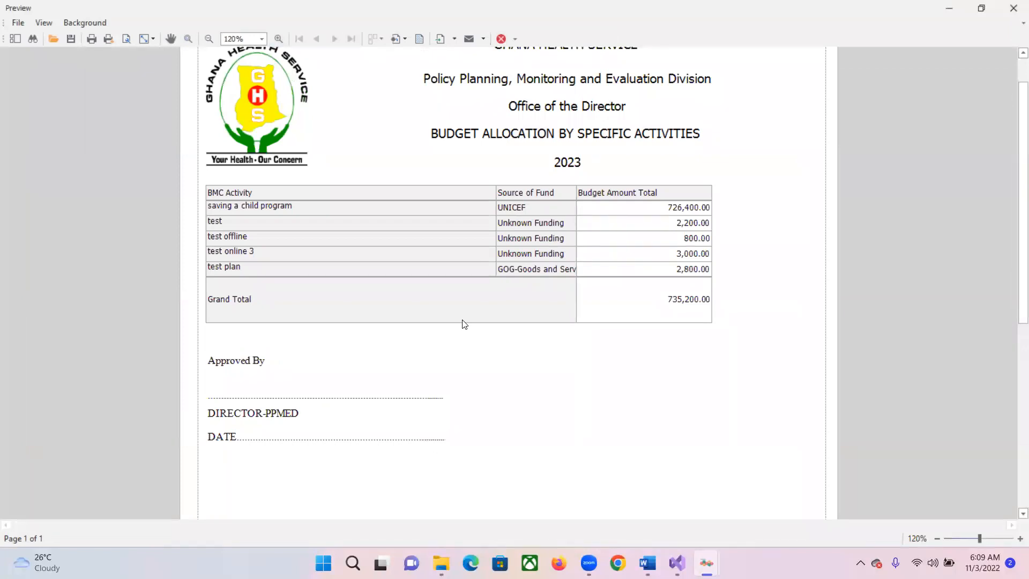
pyautogui.click(1005, 10)
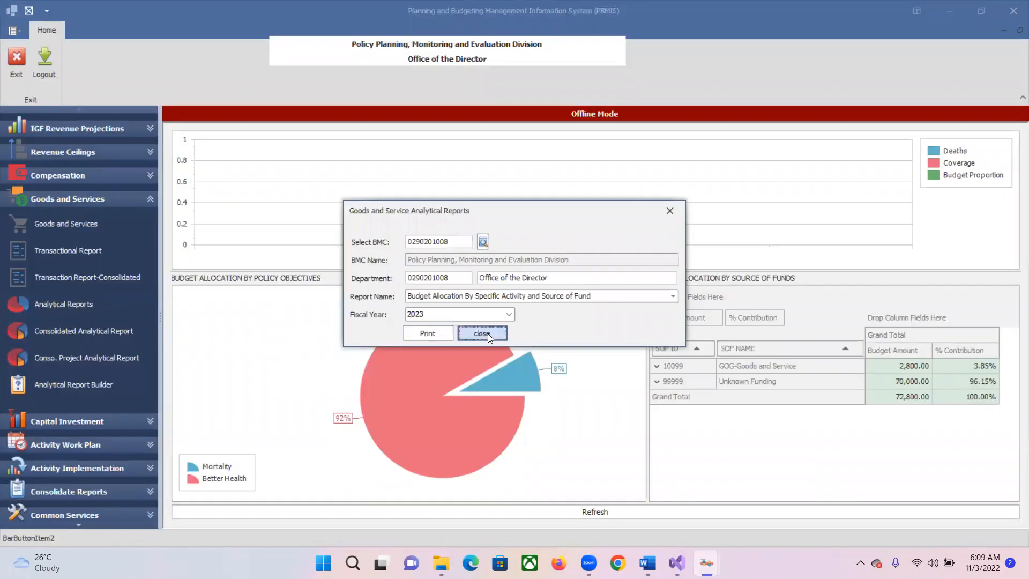
# - Close the analytical reports dialog and refresh the dashboard's budget allocations by policy objectives and source of funds
pyautogui.click(542, 331)
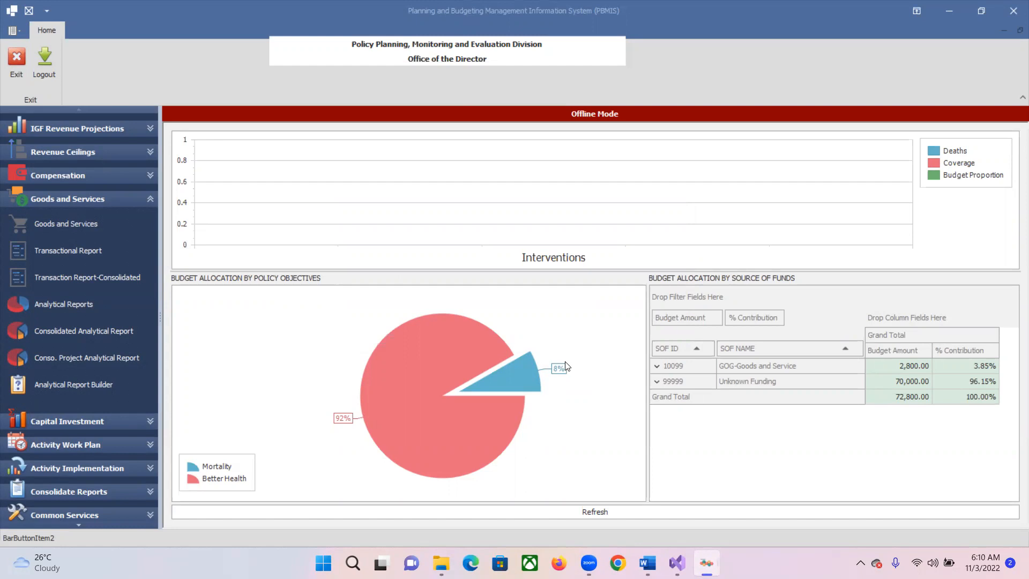
pyautogui.click(574, 511)
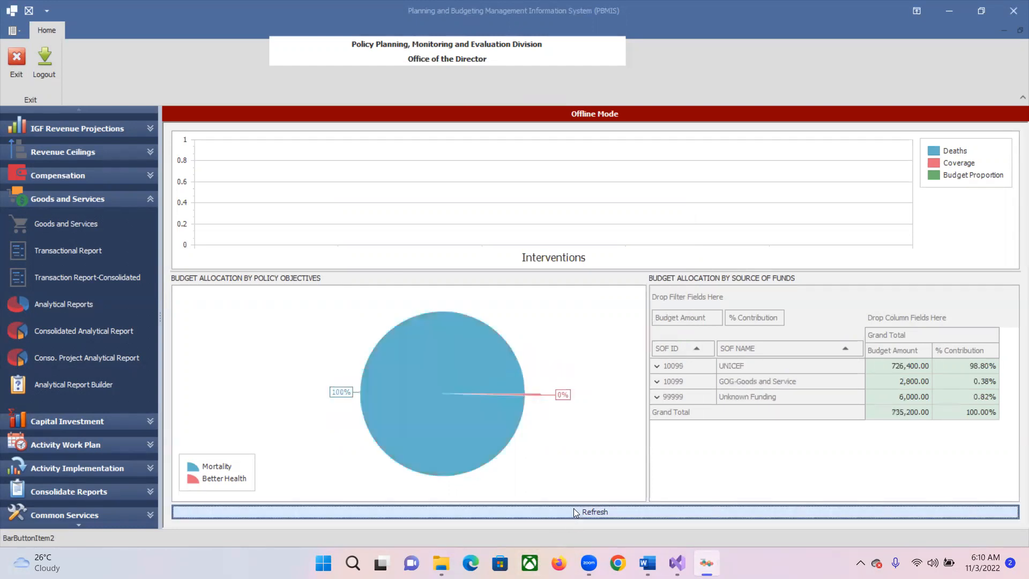